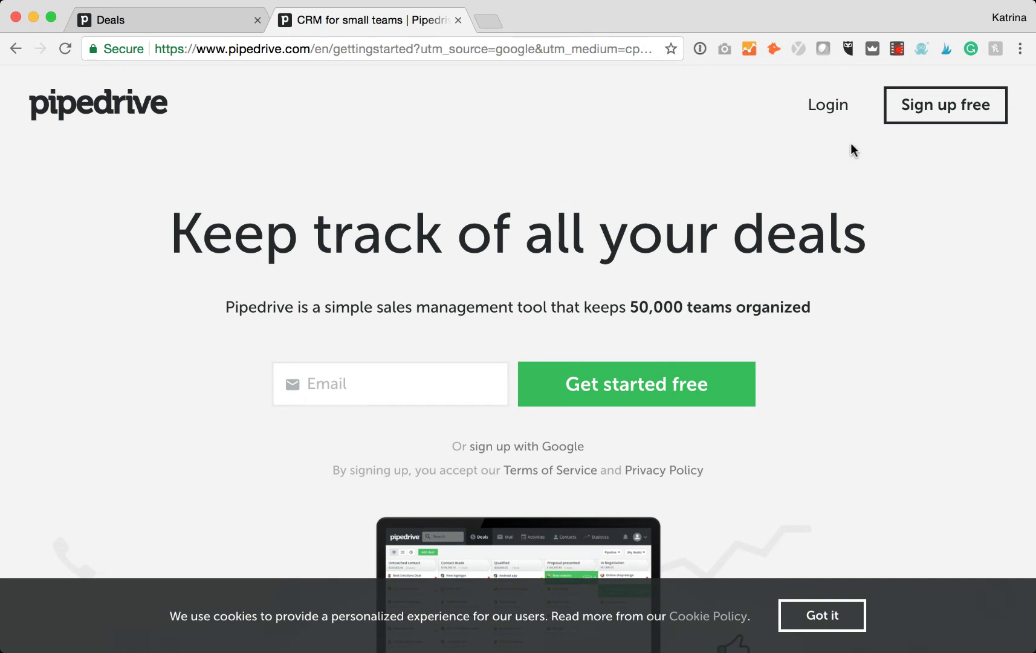
Return from the Pipedrive landing page to the Deals pipeline board.
left_click(145, 23)
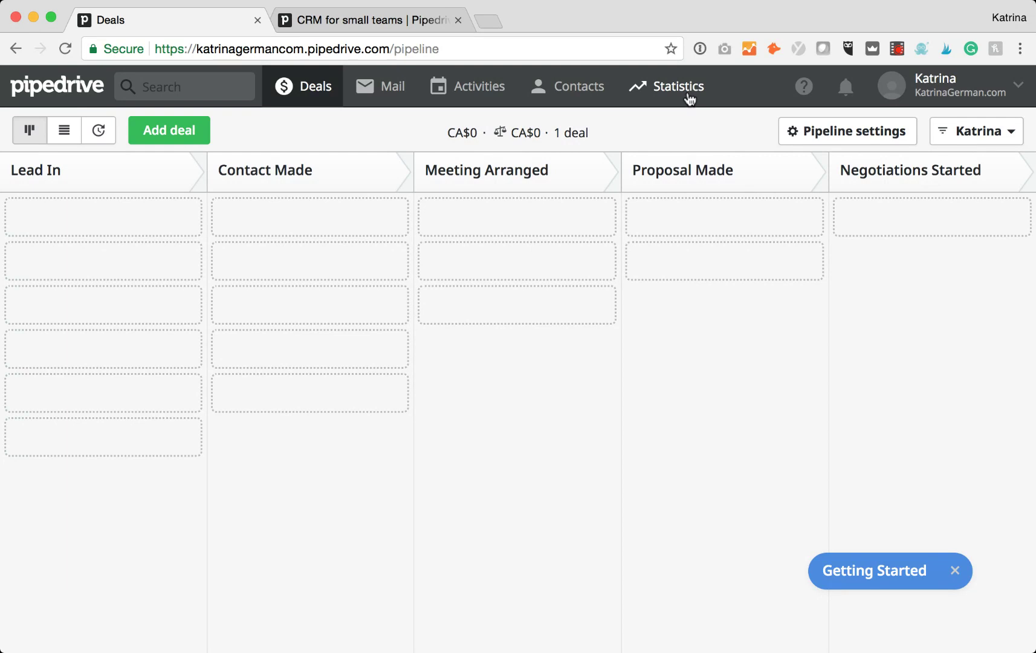
In the People list, start a new person and enter the contact's full name and work e-mail.
left_click(591, 92)
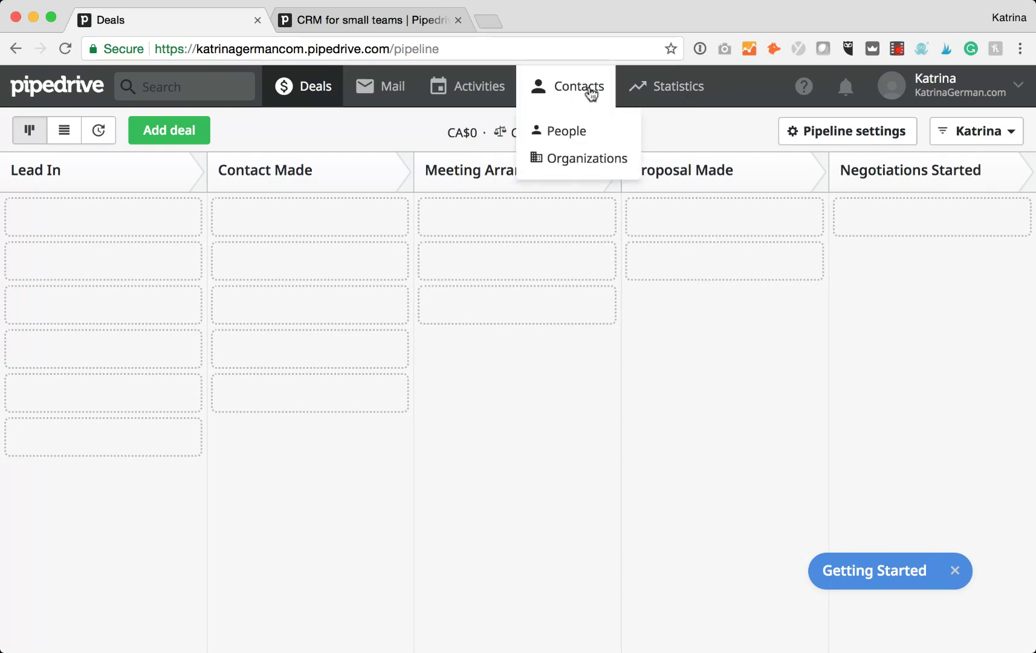
left_click(568, 134)
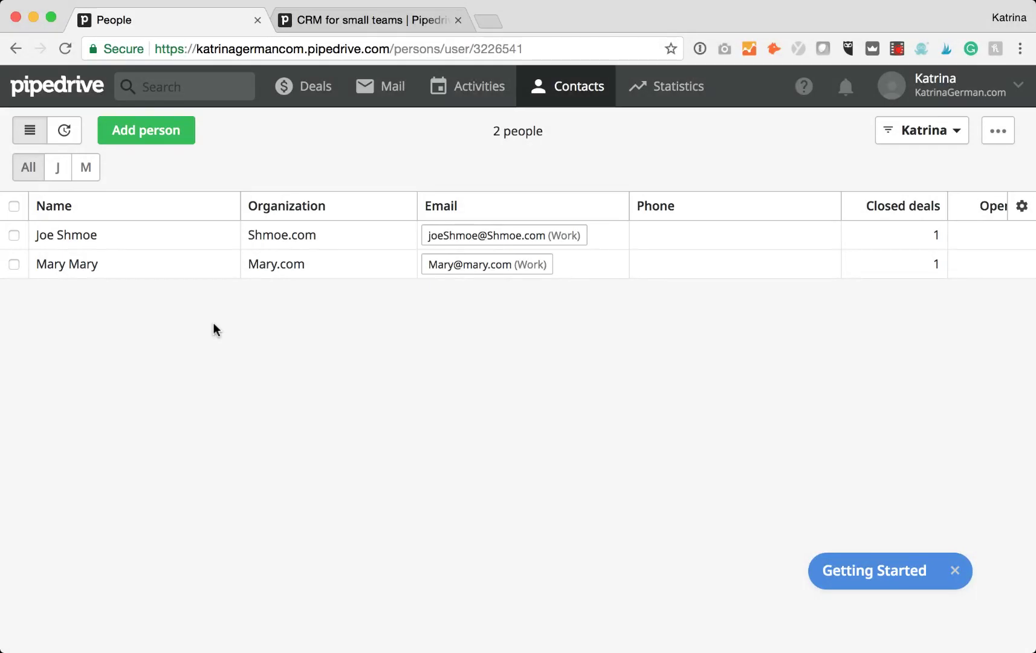
left_click(154, 127)
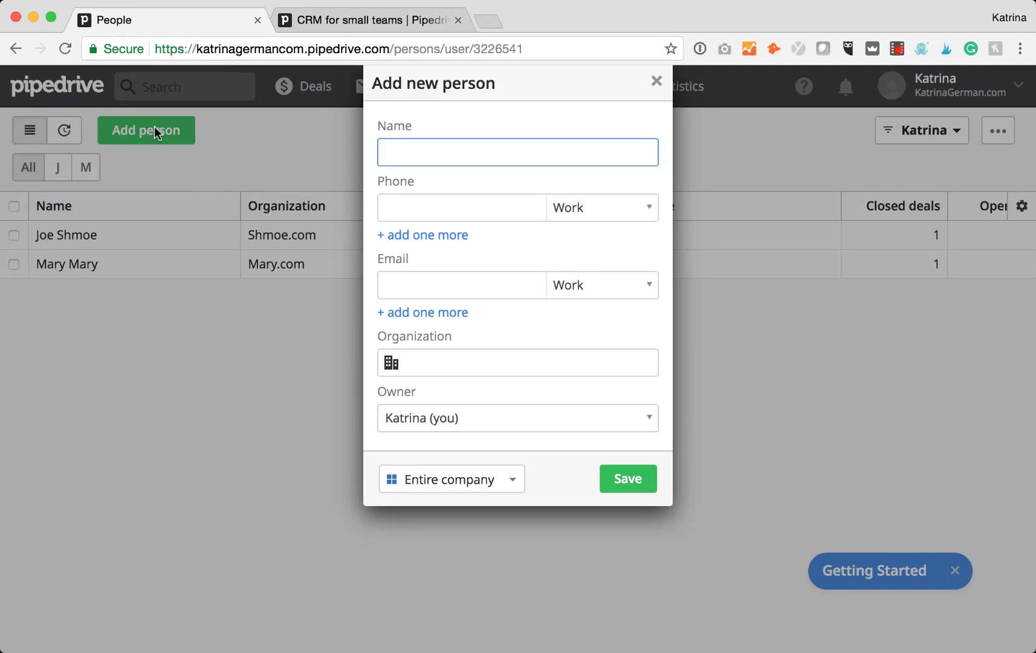
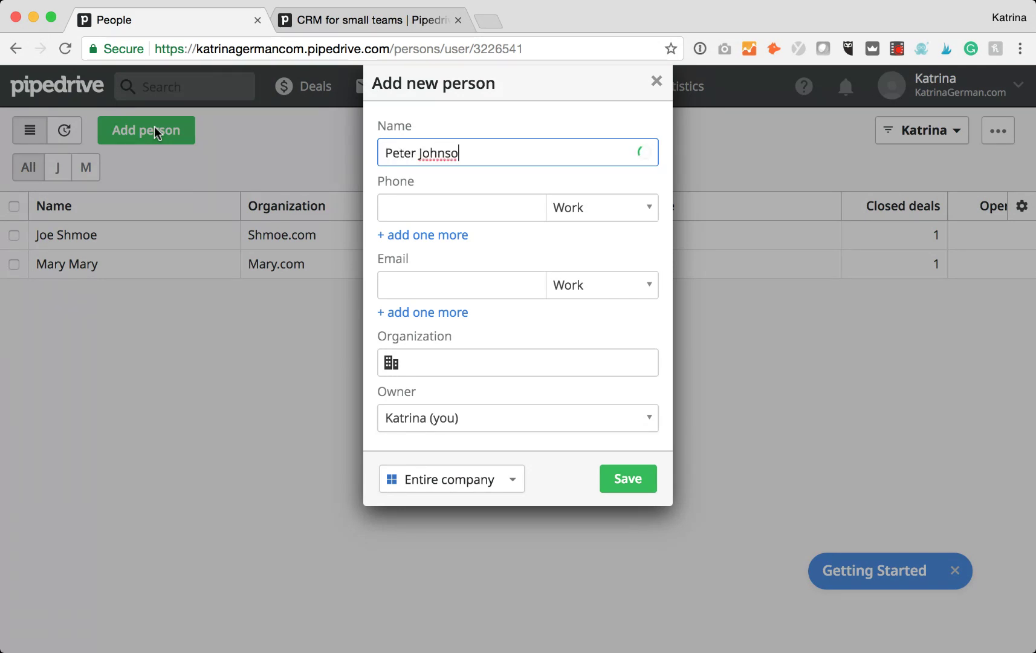
left_click(425, 288)
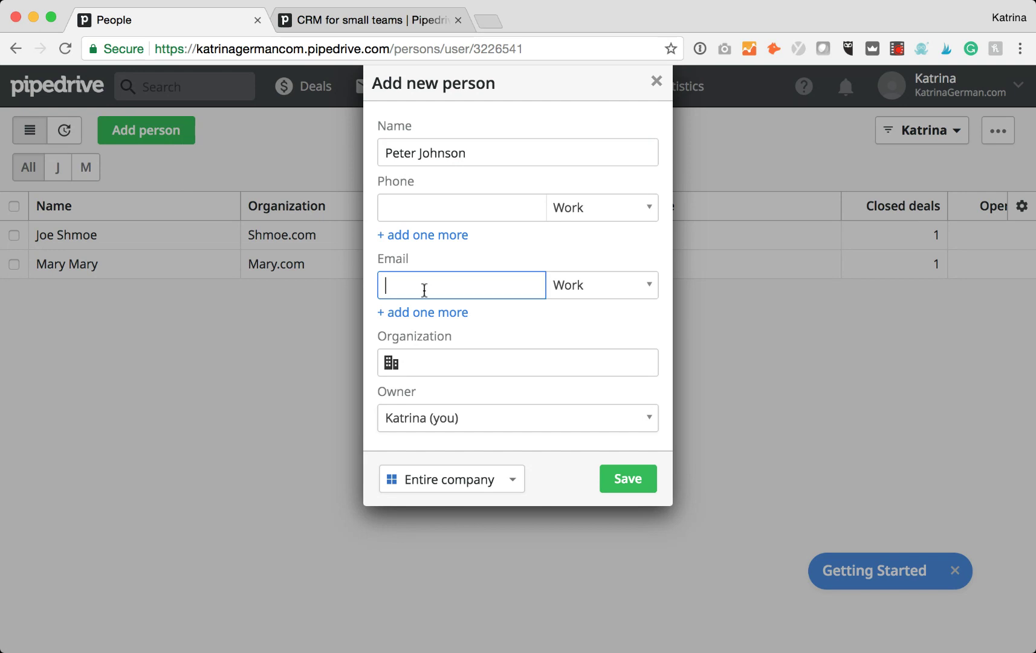
Link the person to new organization Johnson.com, keep the current owner, and save.
left_click(449, 359)
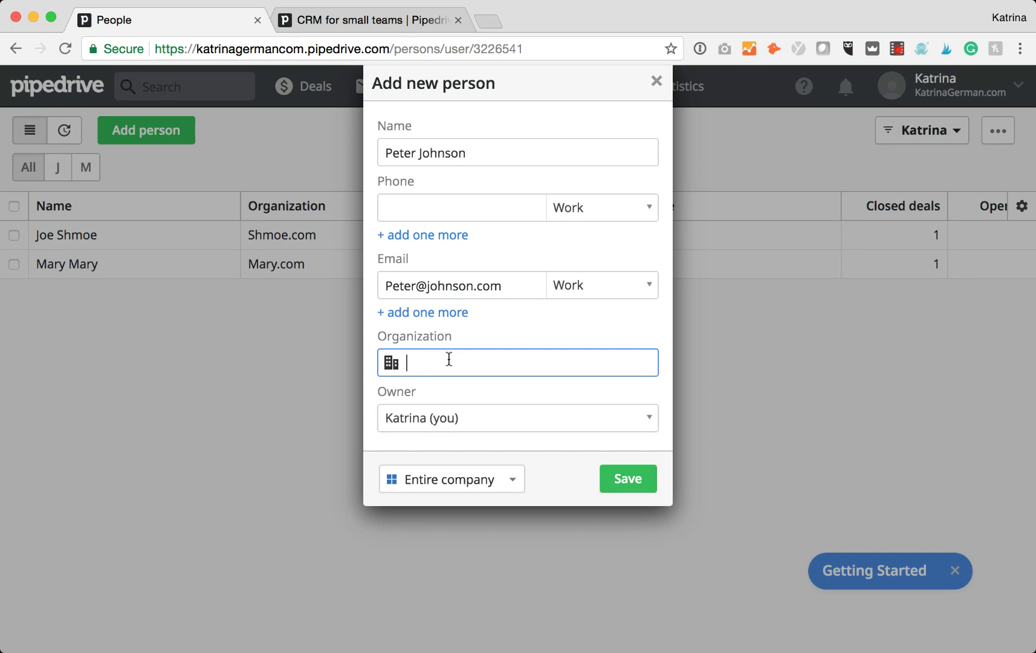
type("Johnson.com")
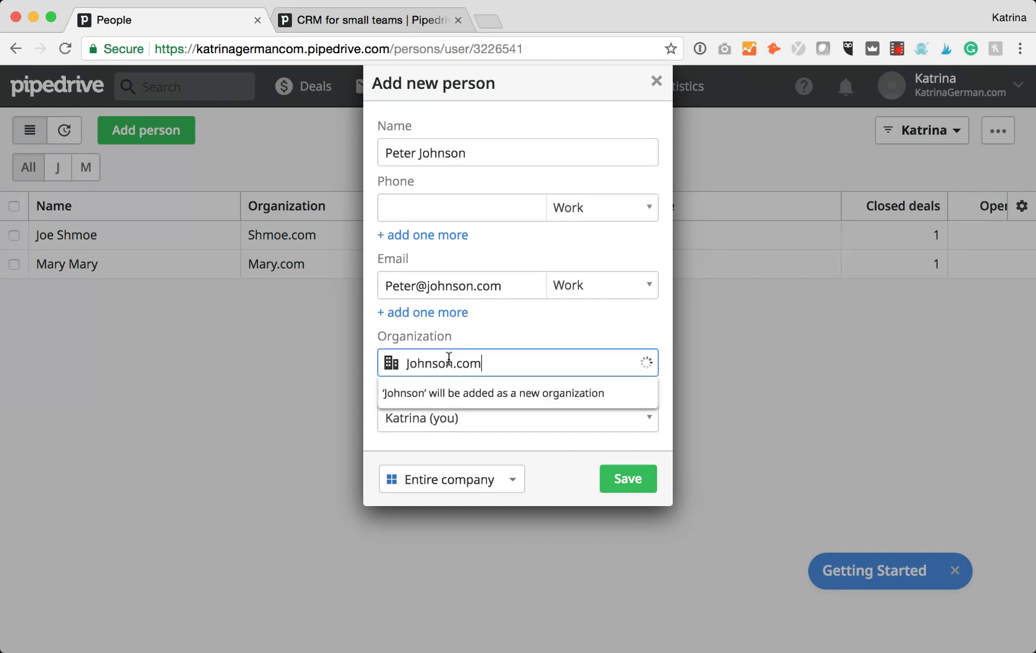
left_click(293, 418)
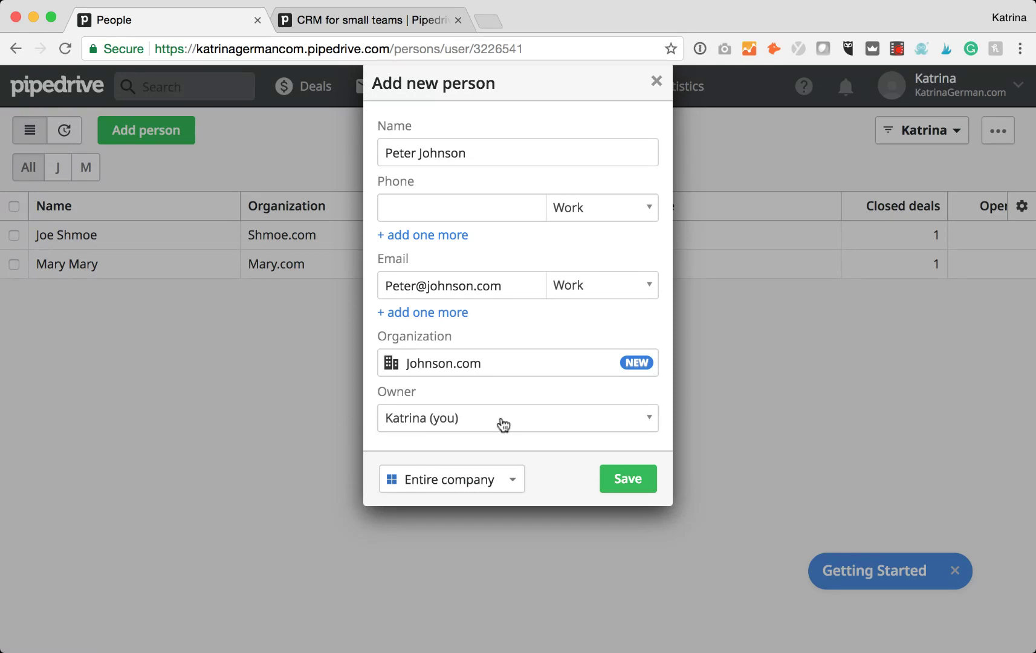
left_click(650, 425)
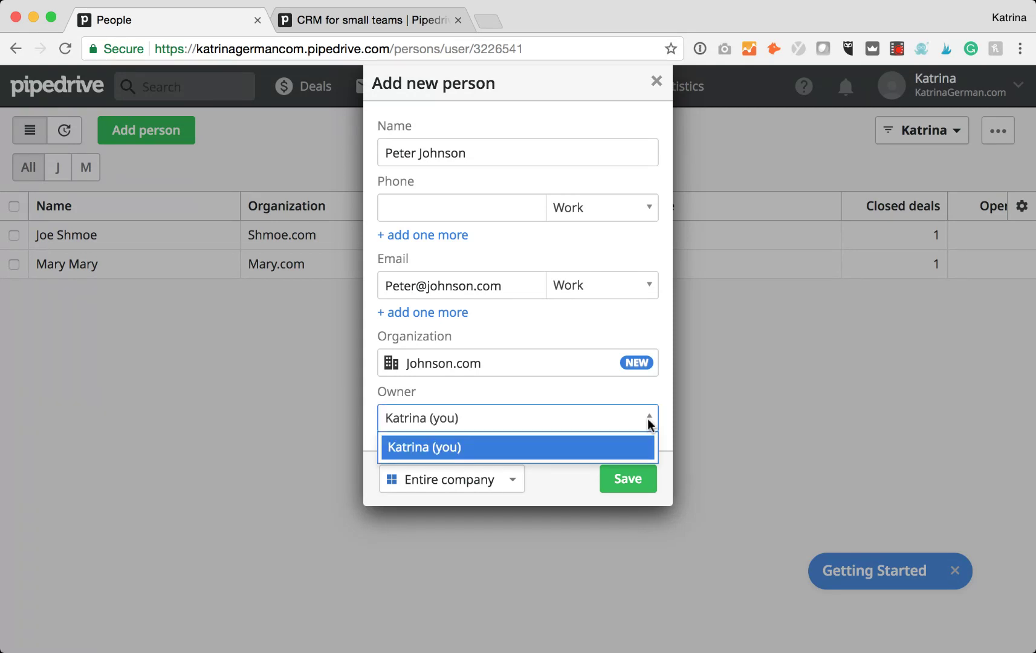
left_click(601, 418)
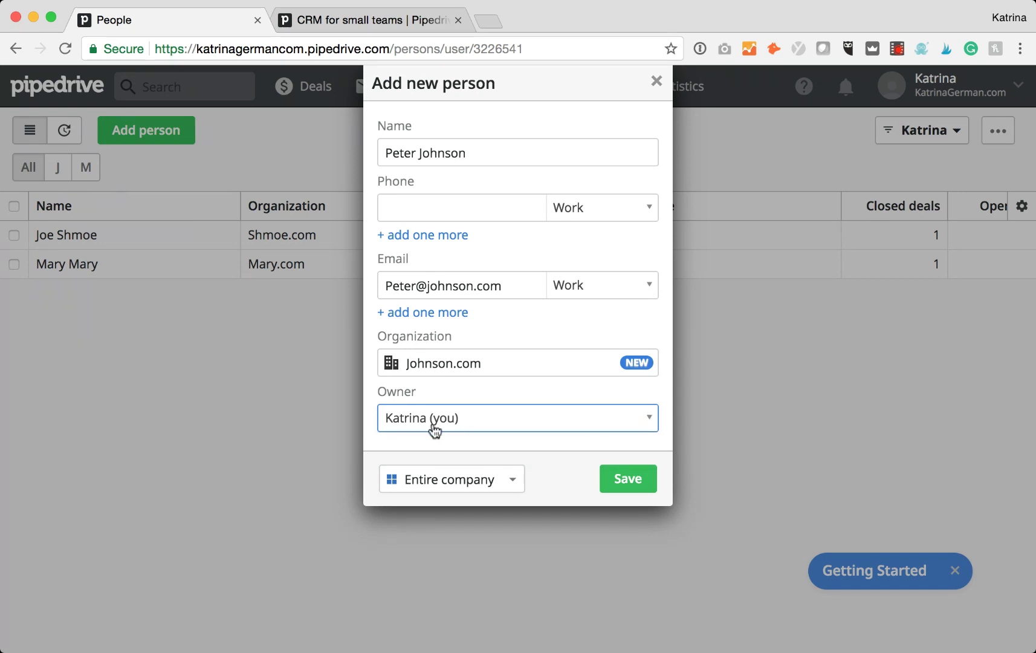
left_click(628, 481)
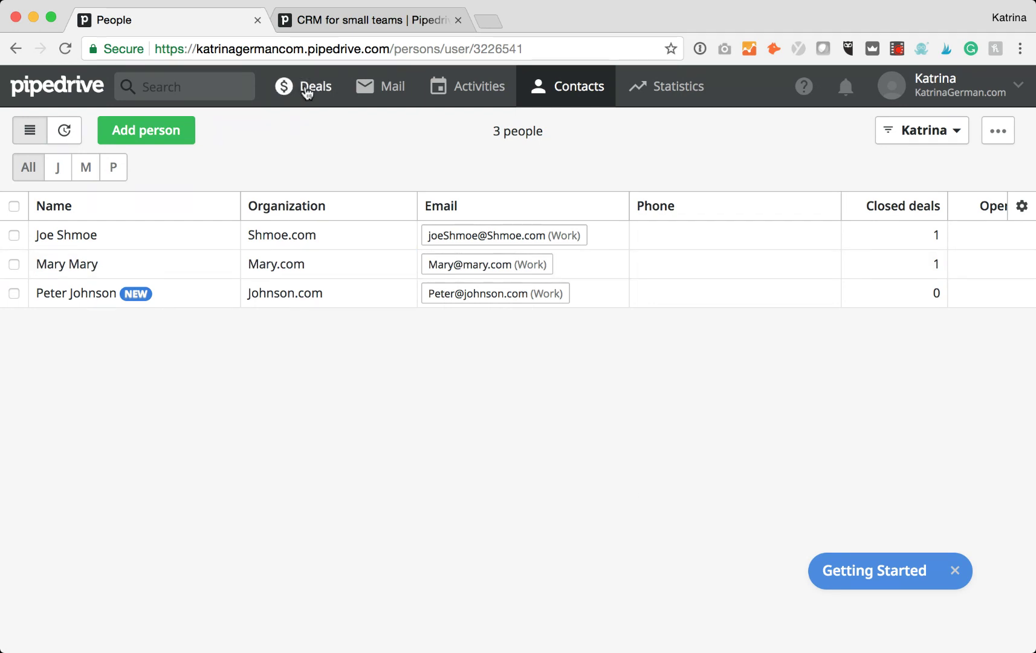
From the Deals pipeline, open the stage settings and begin adding a new stage.
left_click(307, 90)
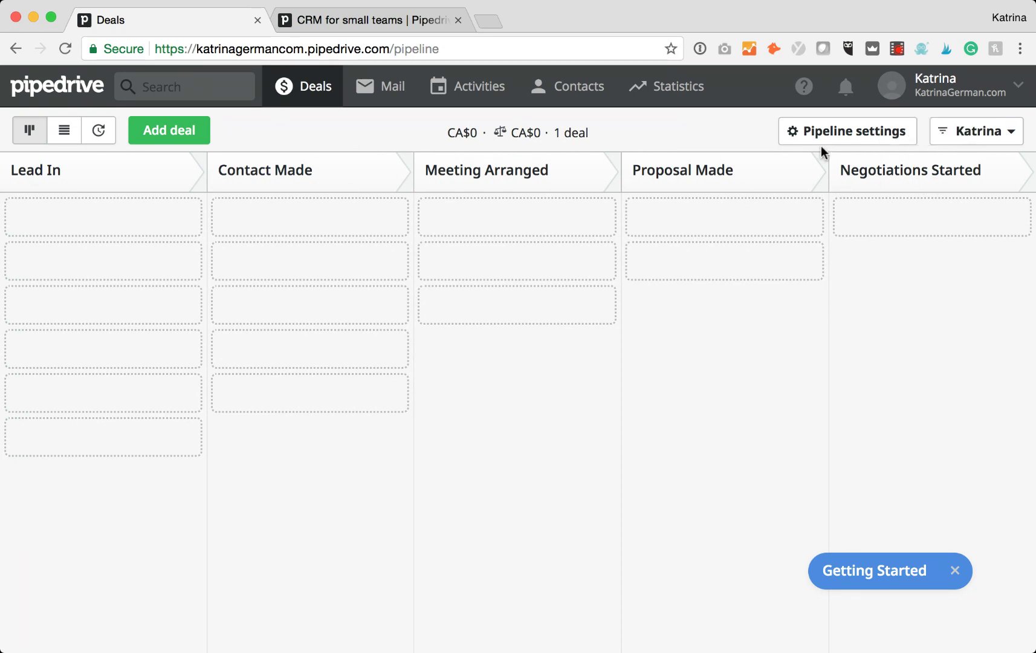
left_click(864, 137)
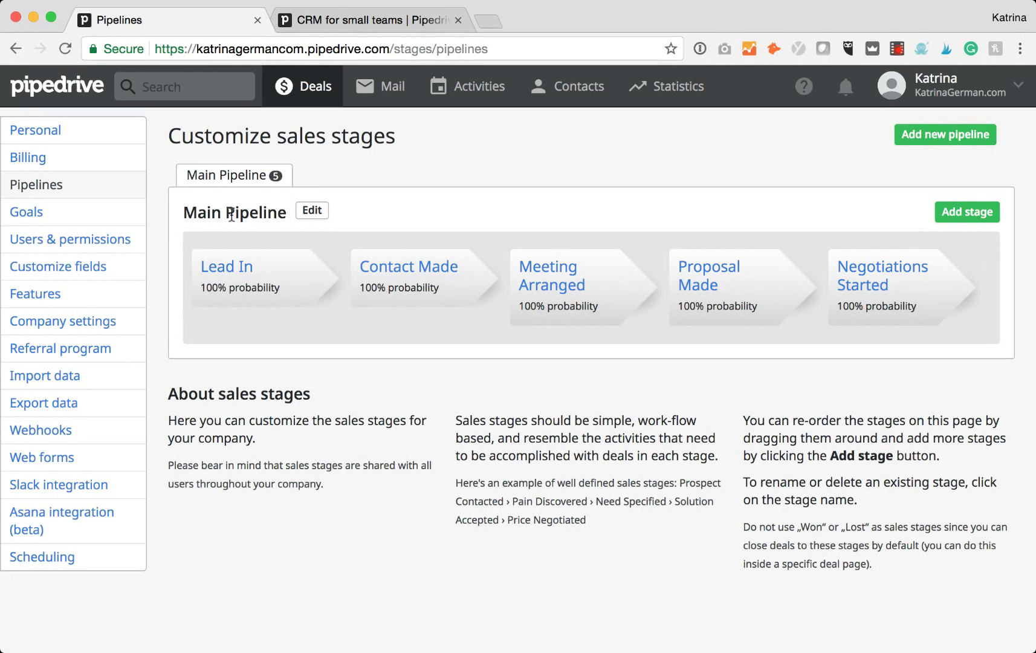
left_click(965, 217)
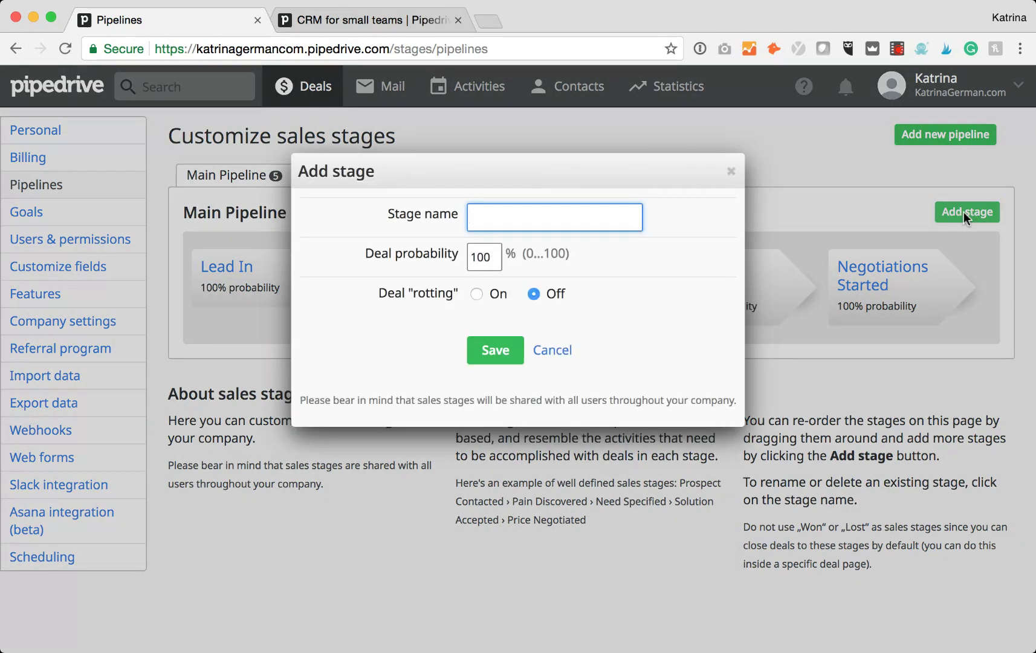
Save a new stage named 'send flowers' with a 50% deal probability.
type("Send Flowers")
left_click(626, 244)
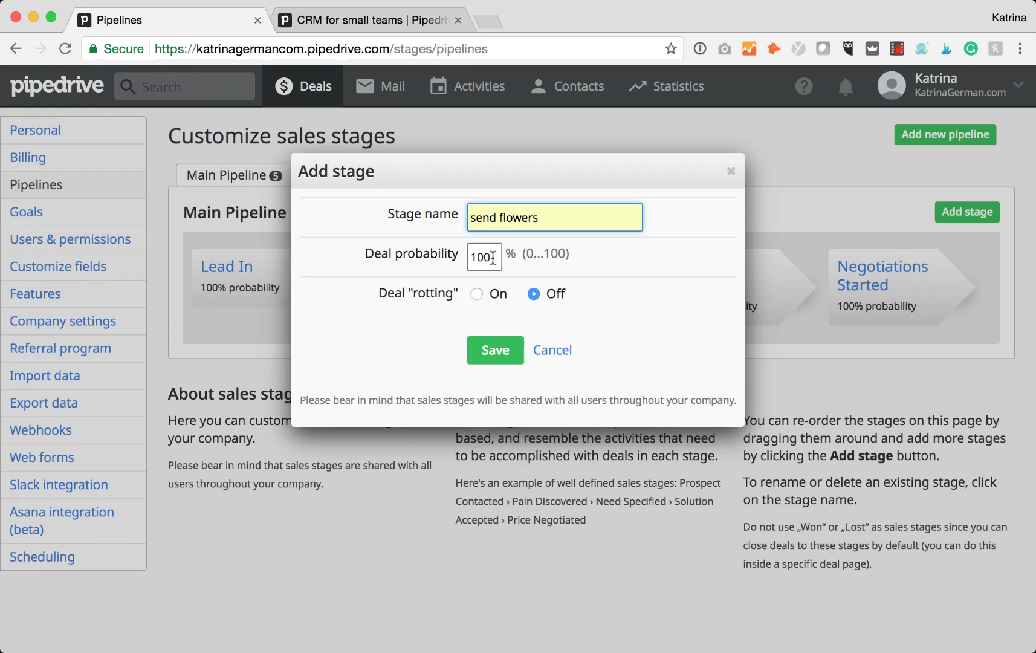
key("Tab")
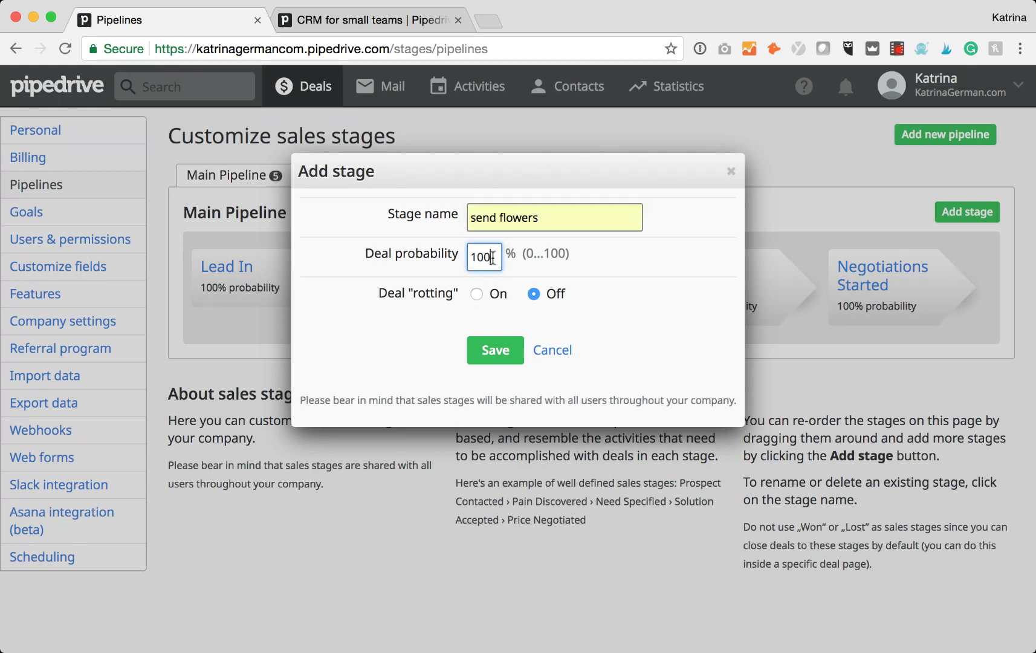
type("50")
left_click(628, 315)
left_click(496, 354)
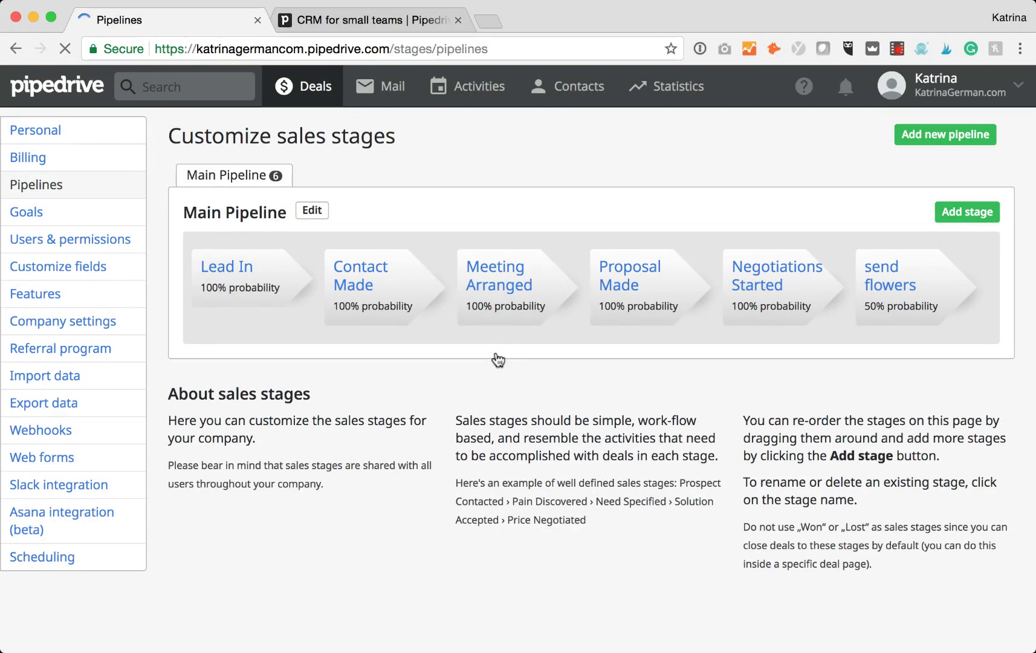
Move send flowers right after Contact Made and return to the Deals board.
left_click_drag(931, 270, 536, 270)
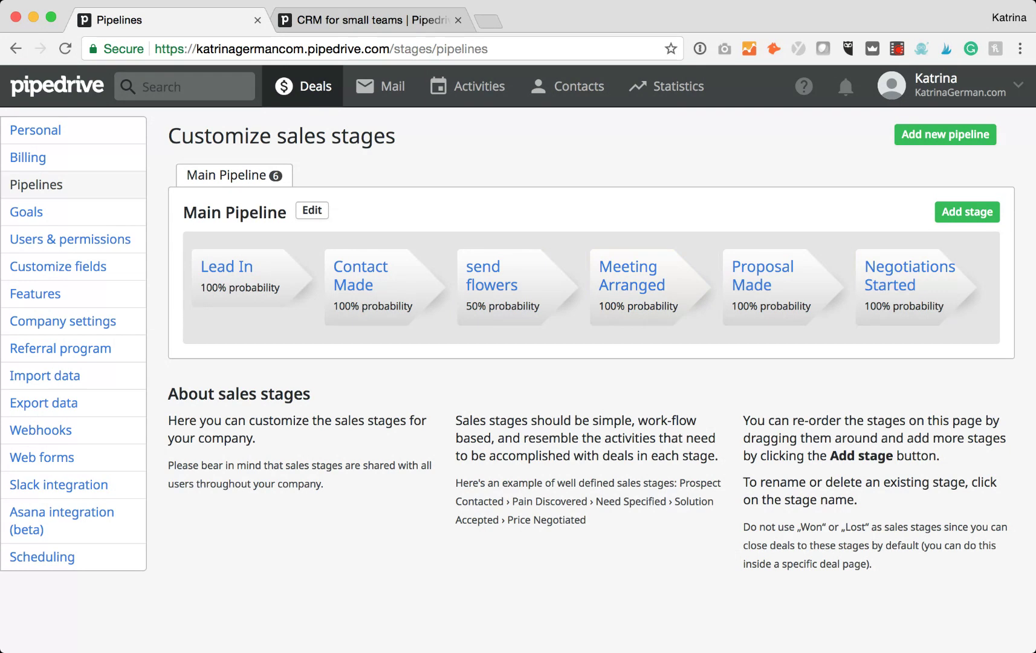
left_click(312, 93)
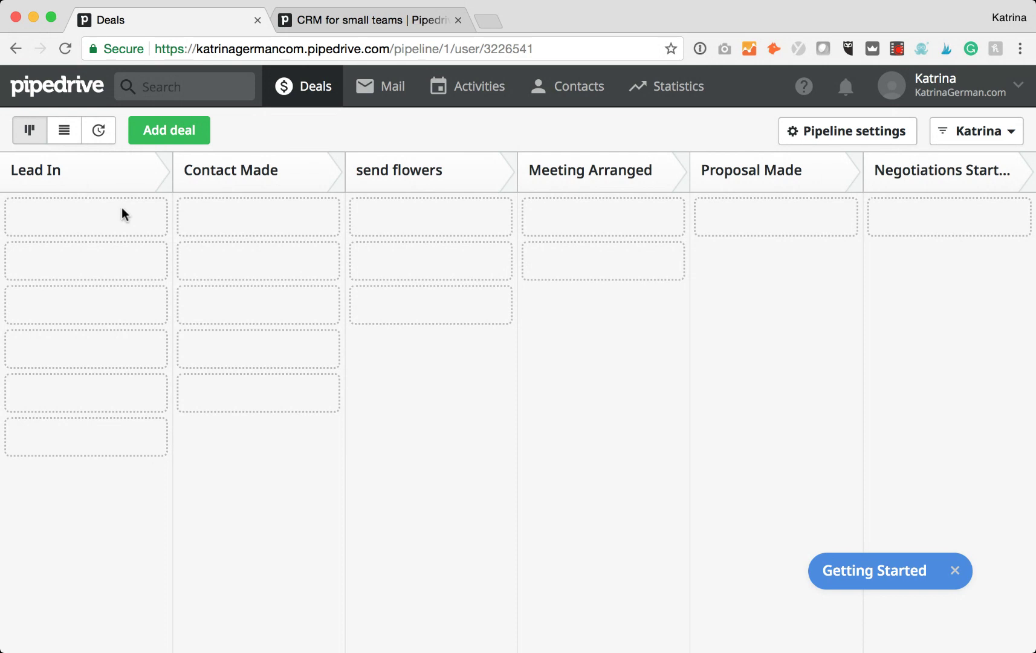
Add a deal for the Mary.com contact worth 1,000,000, closing 12/31/2017.
left_click(160, 129)
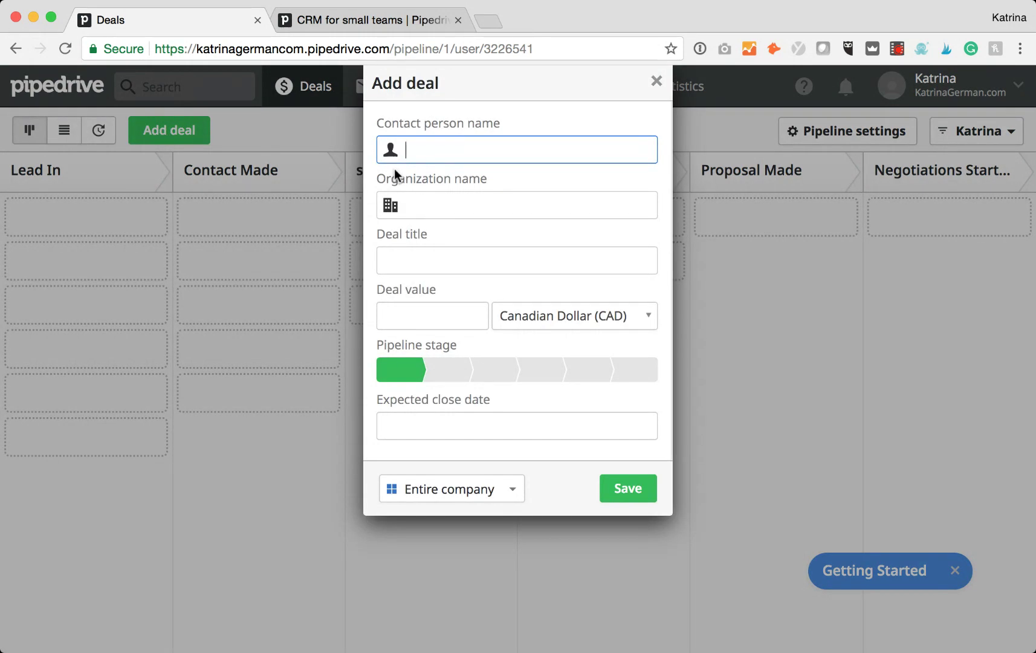
type("mary")
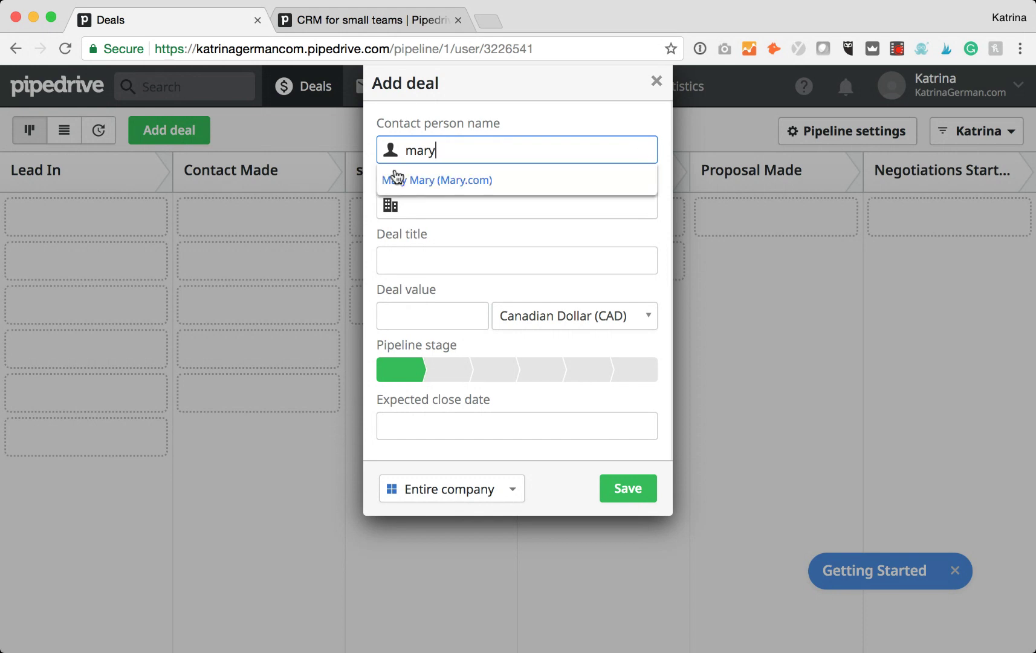
left_click(408, 185)
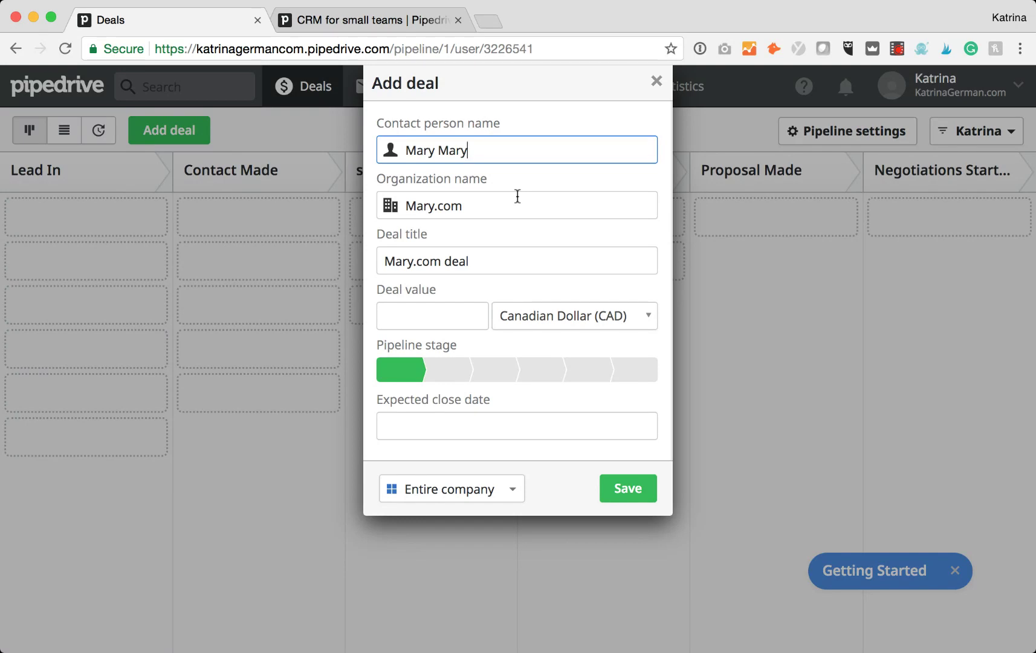
left_click(443, 314)
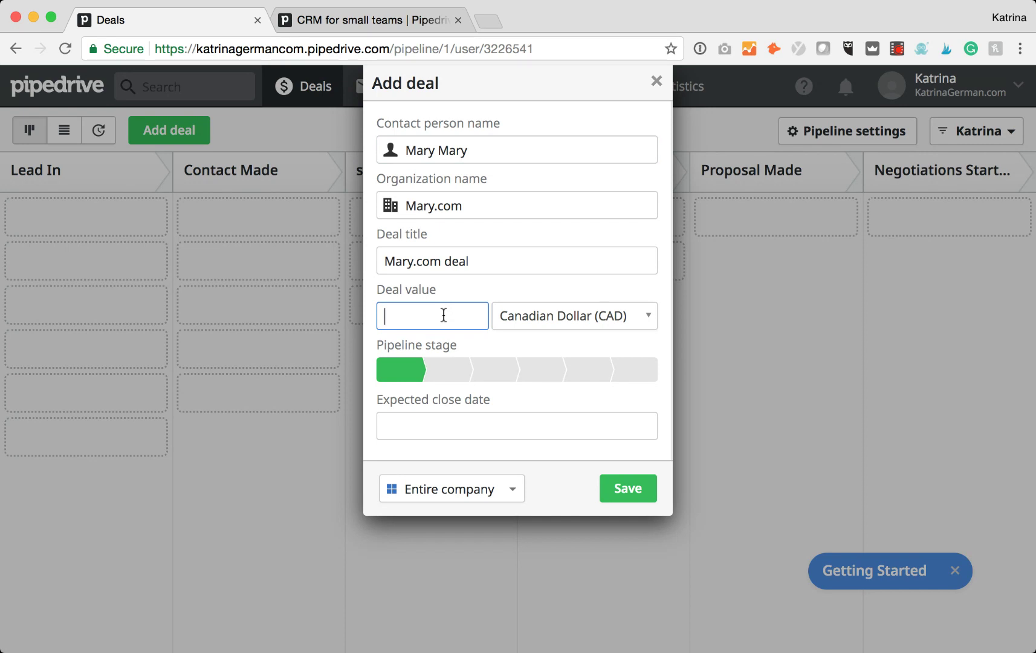
type("1,000")
key("BackSpace")
key("BackSpace")
key("BackSpace")
key("BackSpace")
key("BackSpace")
type("1,000,000")
left_click(488, 428)
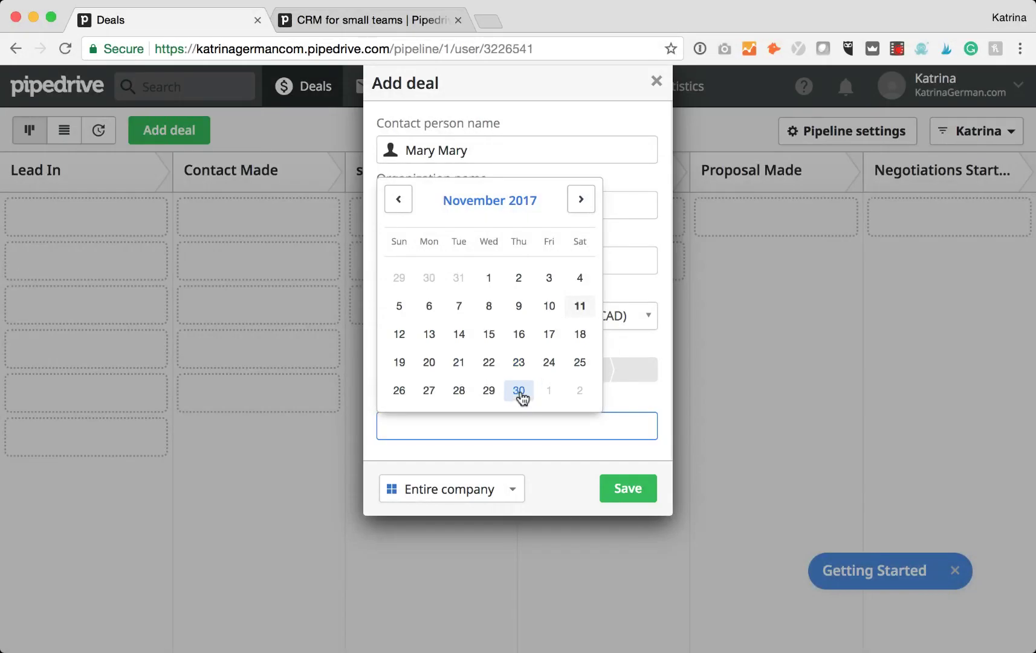
left_click(580, 201)
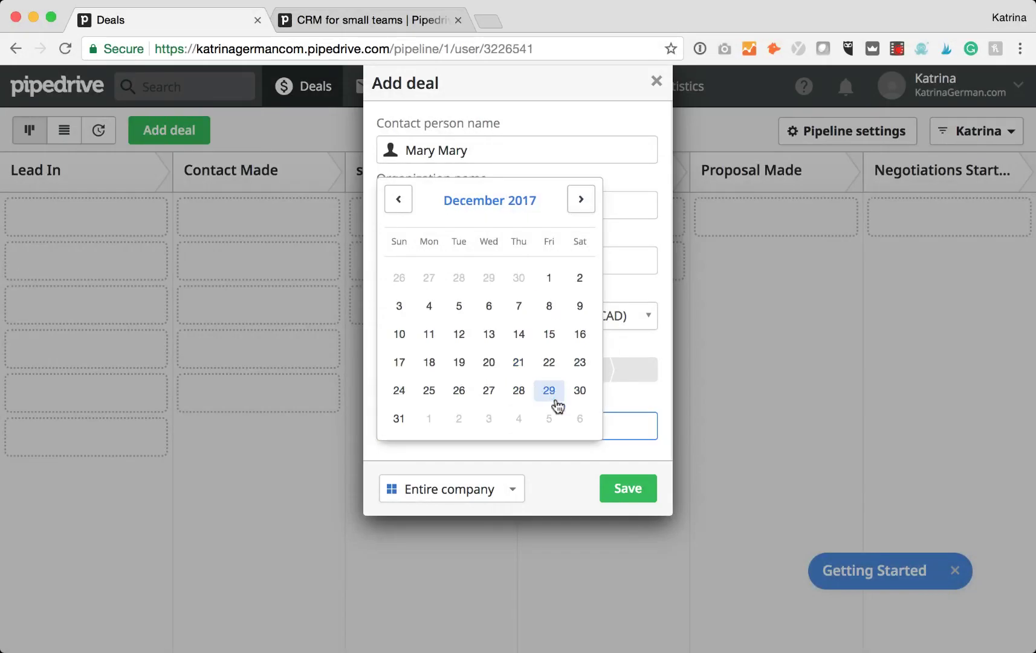
left_click(389, 419)
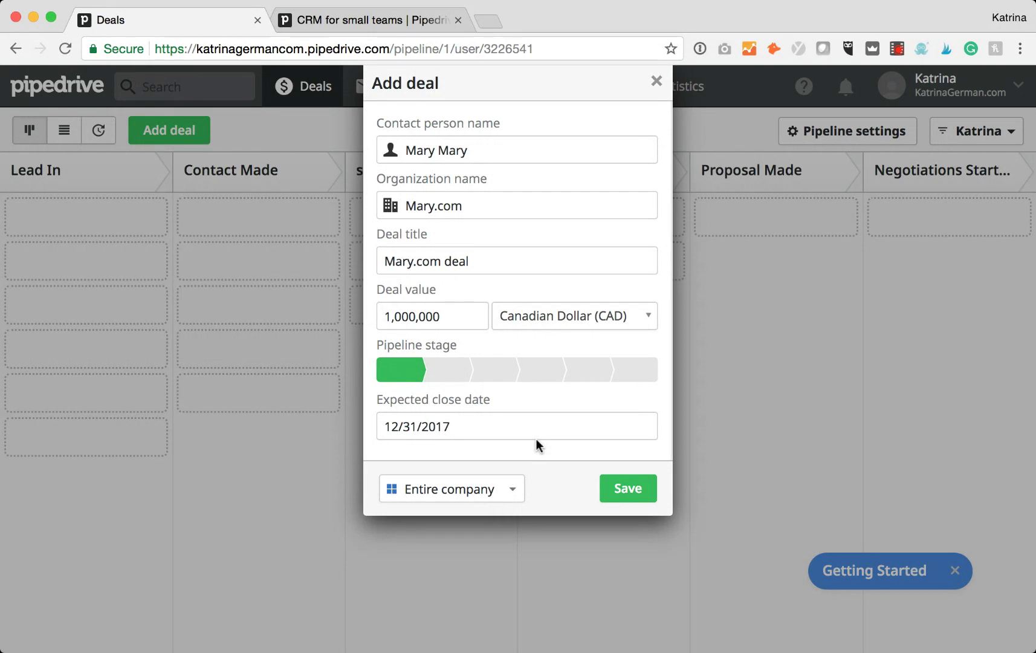
left_click(625, 486)
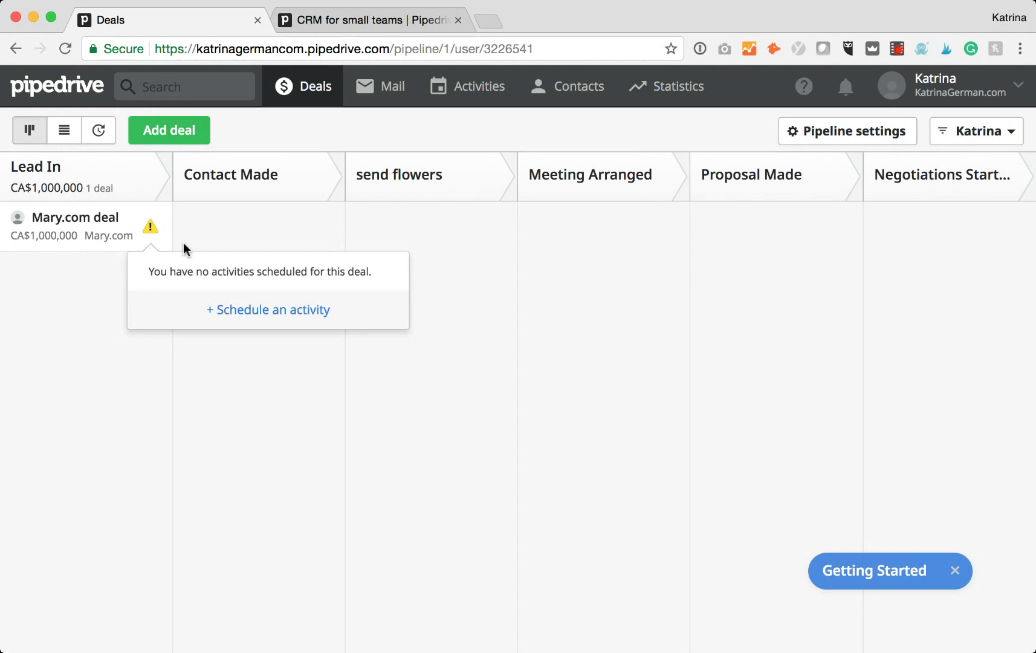
Schedule a meeting titled 'Call for a meeting' on the 15th at 03:00 PM.
left_click(251, 311)
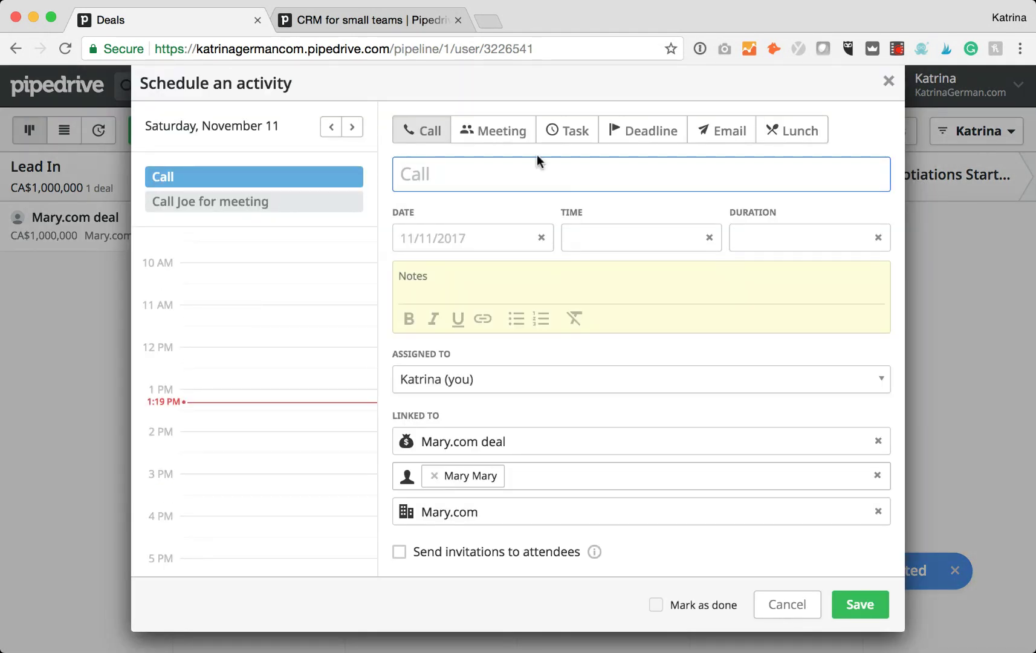
left_click(504, 134)
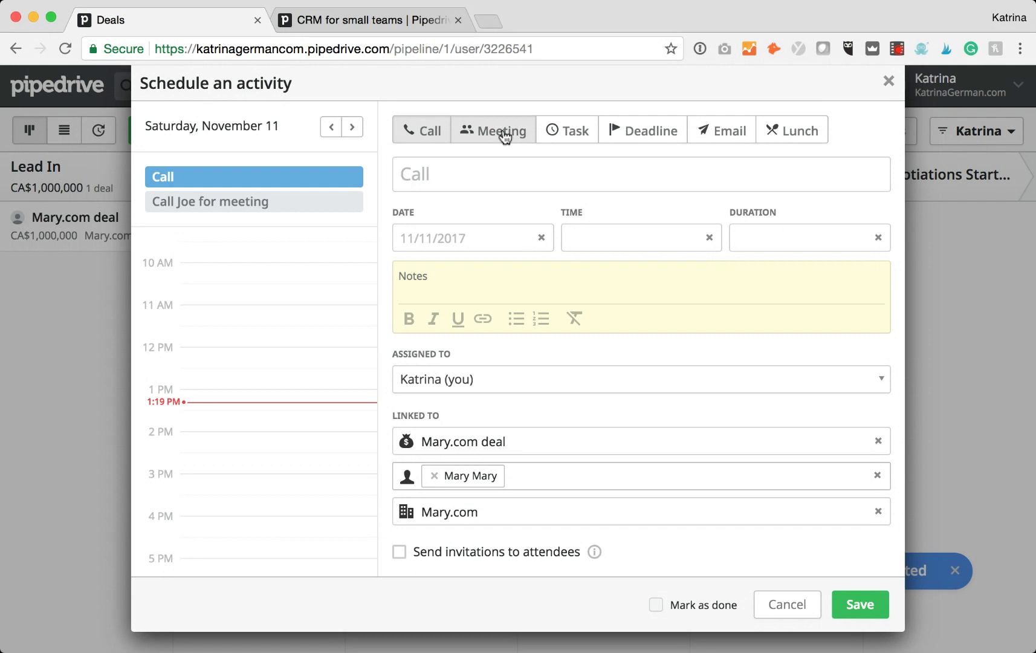
left_click(430, 173)
type("Call for a meeting")
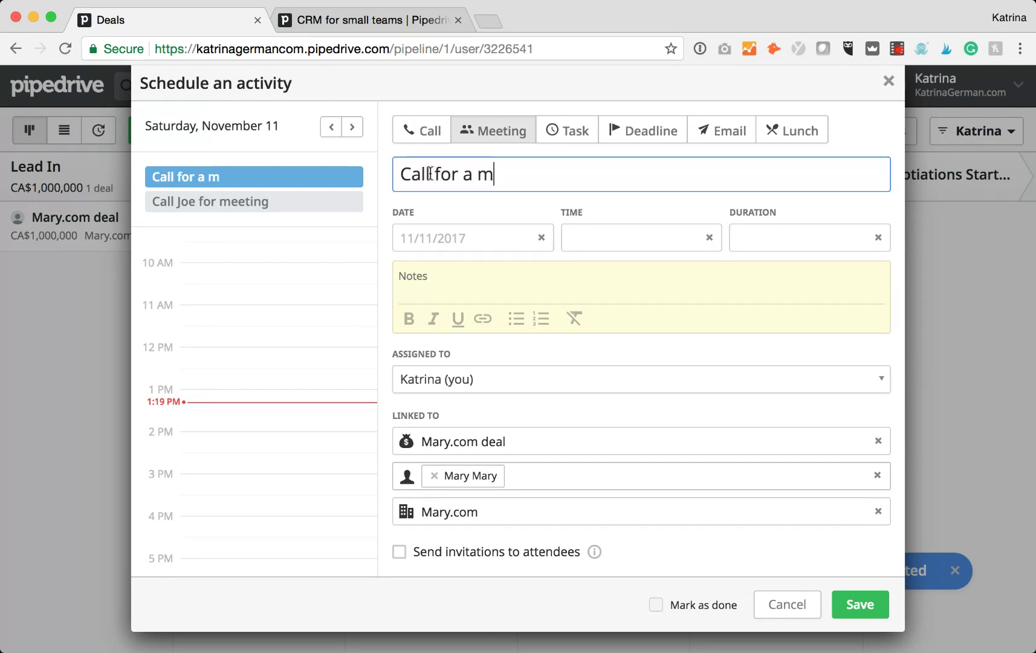
left_click(474, 237)
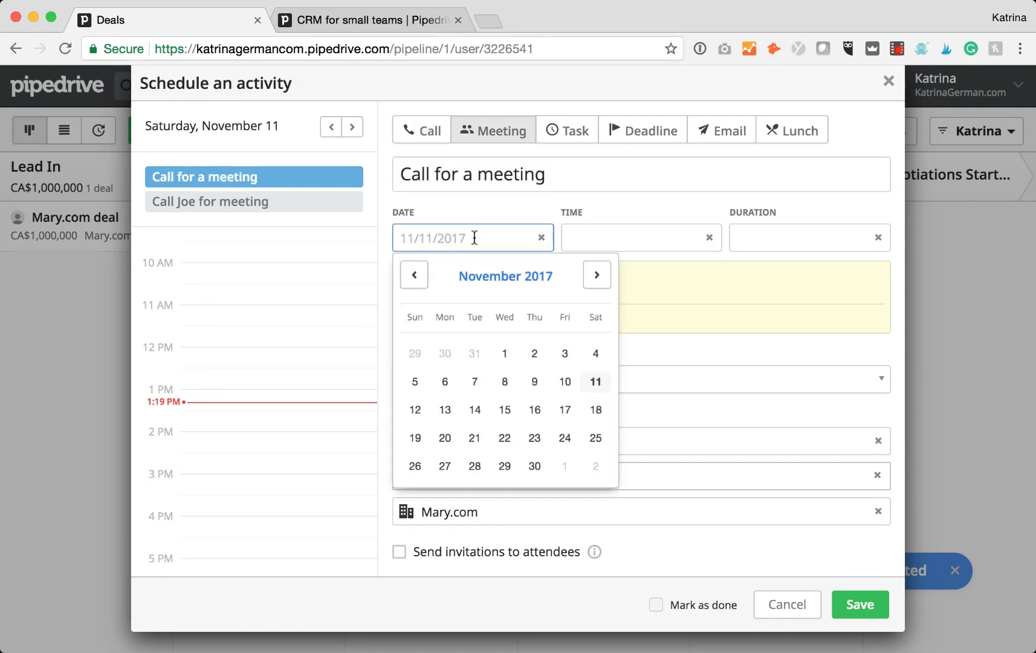
left_click(510, 413)
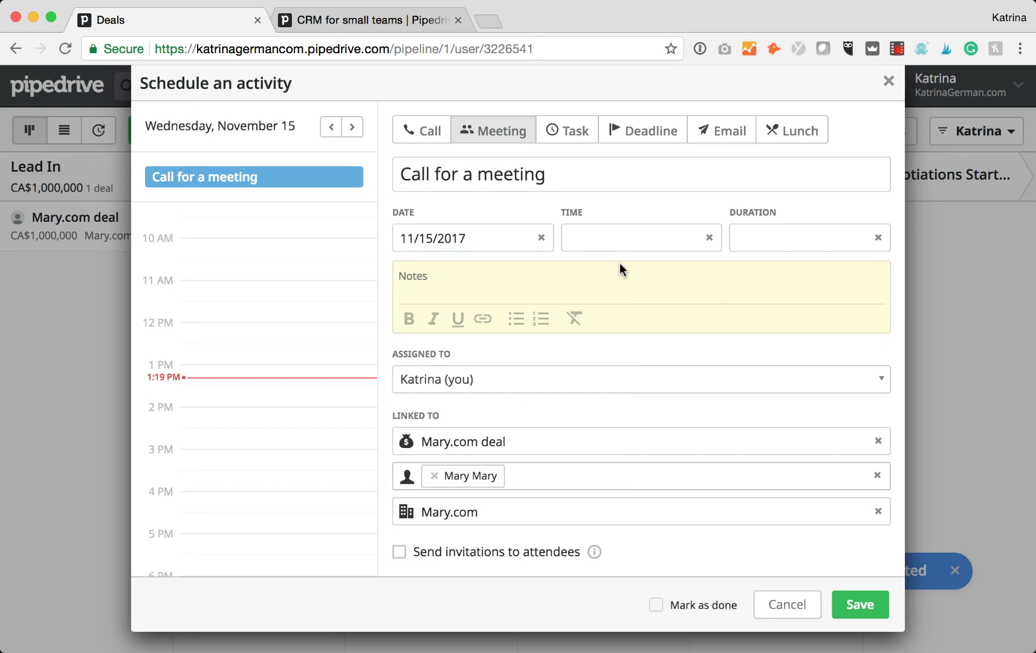
left_click(625, 237)
left_click(605, 399)
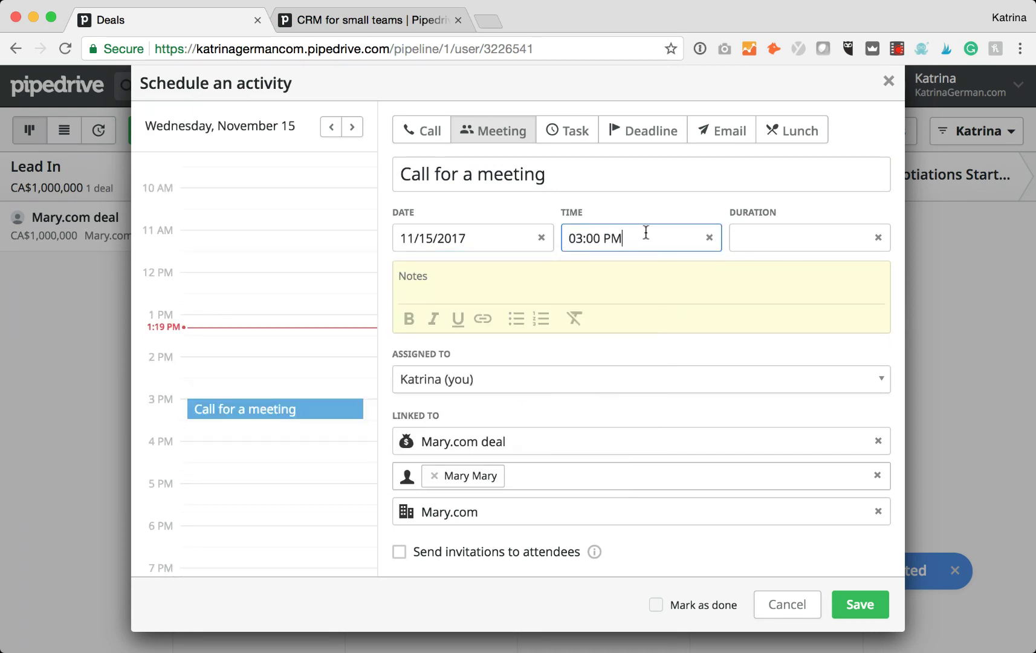
Add the note 'She's very friendly' to the meeting and save it.
left_click(438, 282)
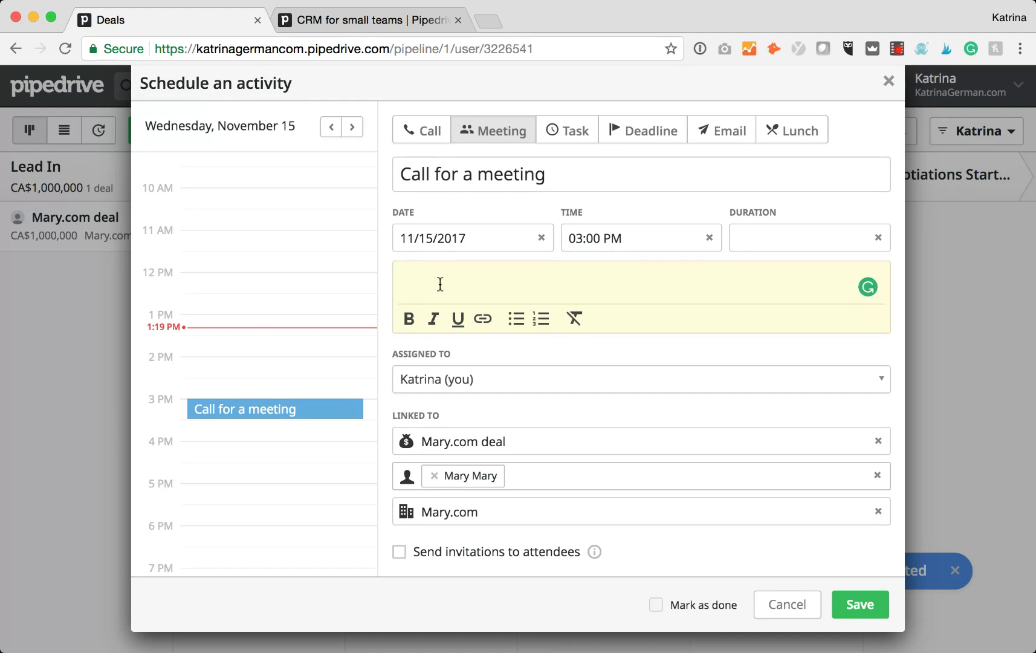
type("She's very friendly")
left_click(863, 606)
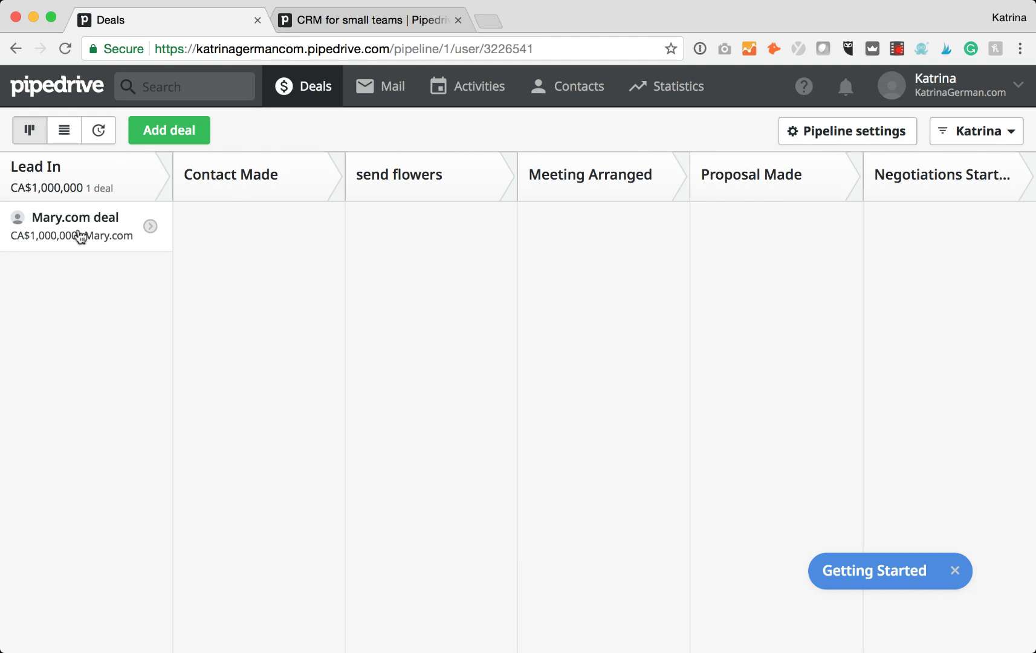
Drag the Mary.com deal through Contact Made, send flowers and Meeting Arranged into Proposal Made.
left_click_drag(81, 235, 237, 233)
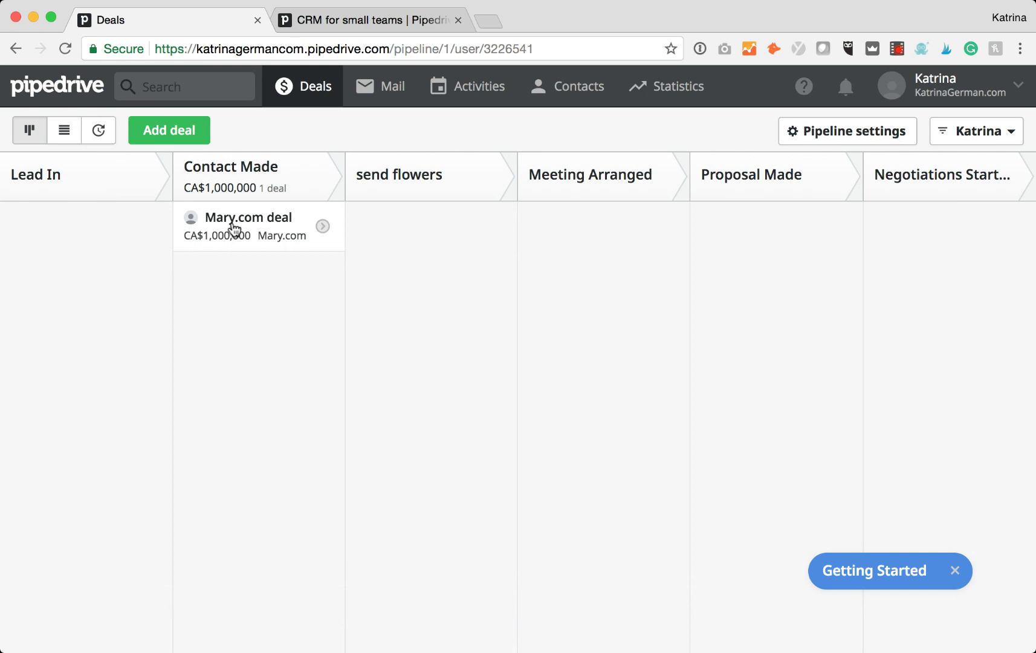
left_click_drag(234, 230, 396, 231)
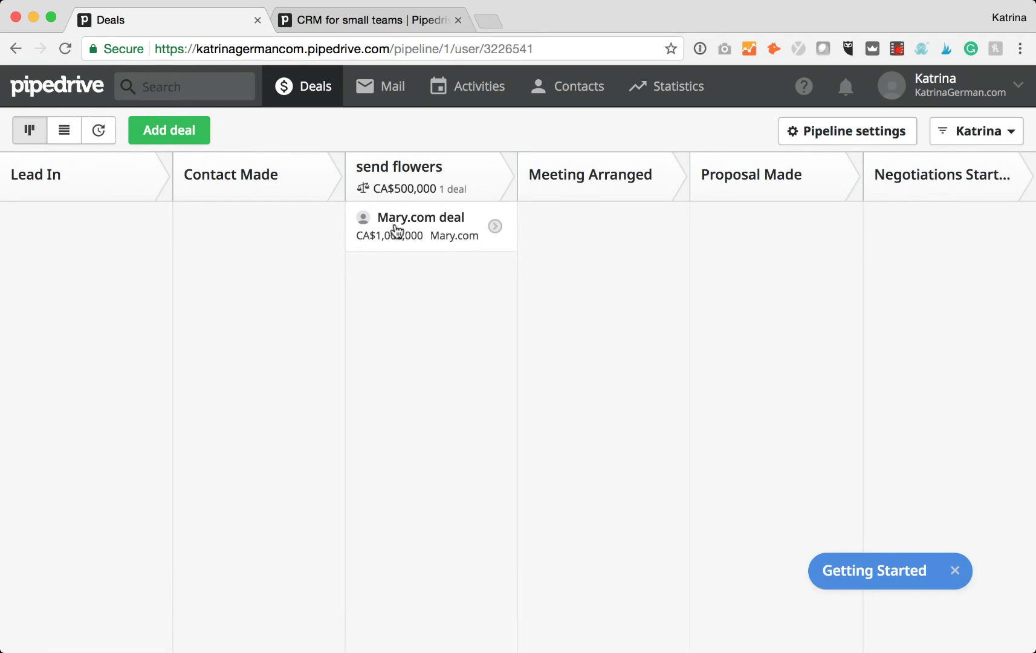
left_click_drag(396, 232, 529, 231)
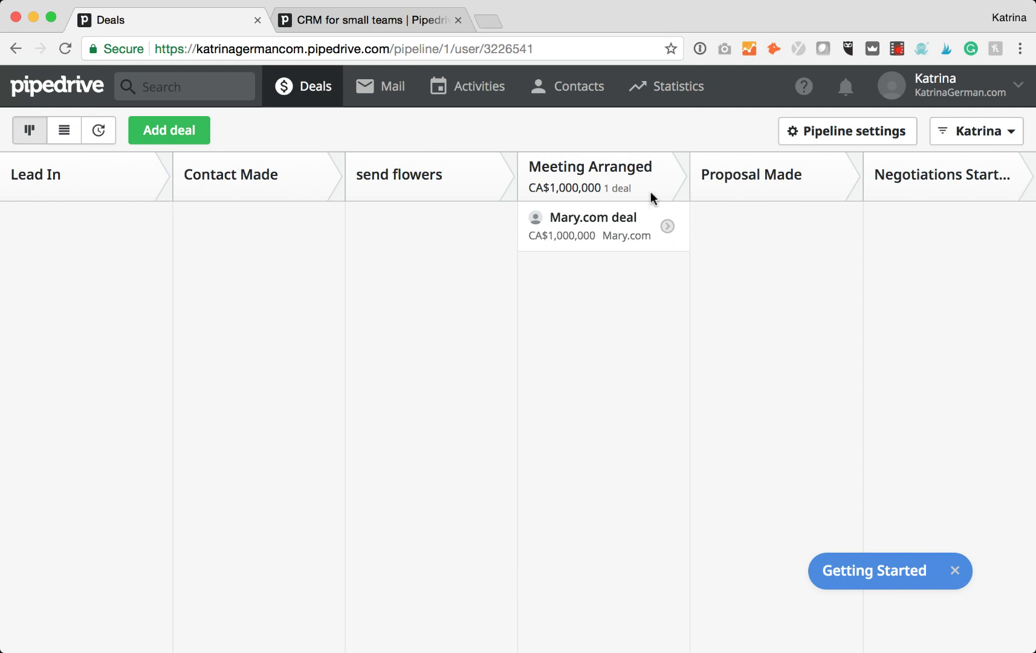
left_click_drag(616, 237, 777, 236)
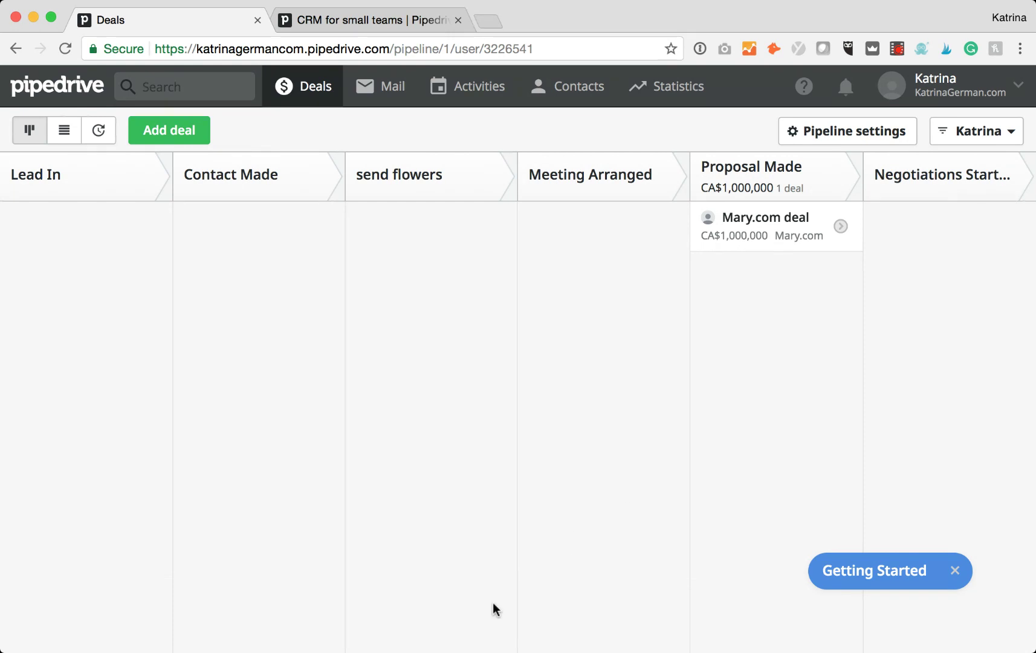
In the deal details, mark 'Call for a meeting' done, skip the follow-up, and mark the deal Won.
left_click(763, 218)
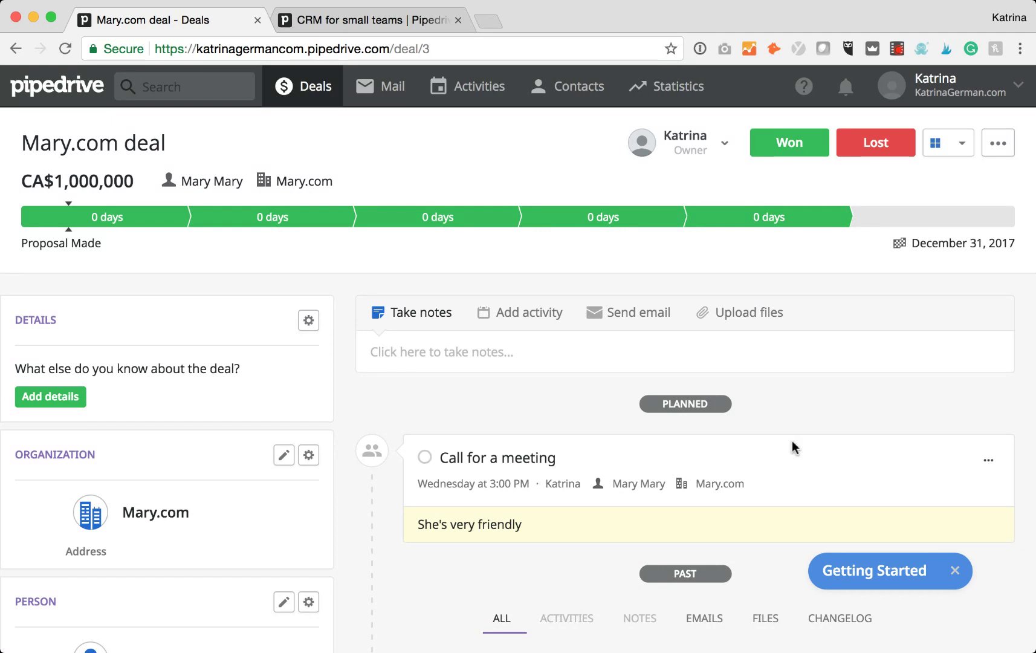
scroll(752, 453, "down", 5)
scroll(753, 449, "up", 3)
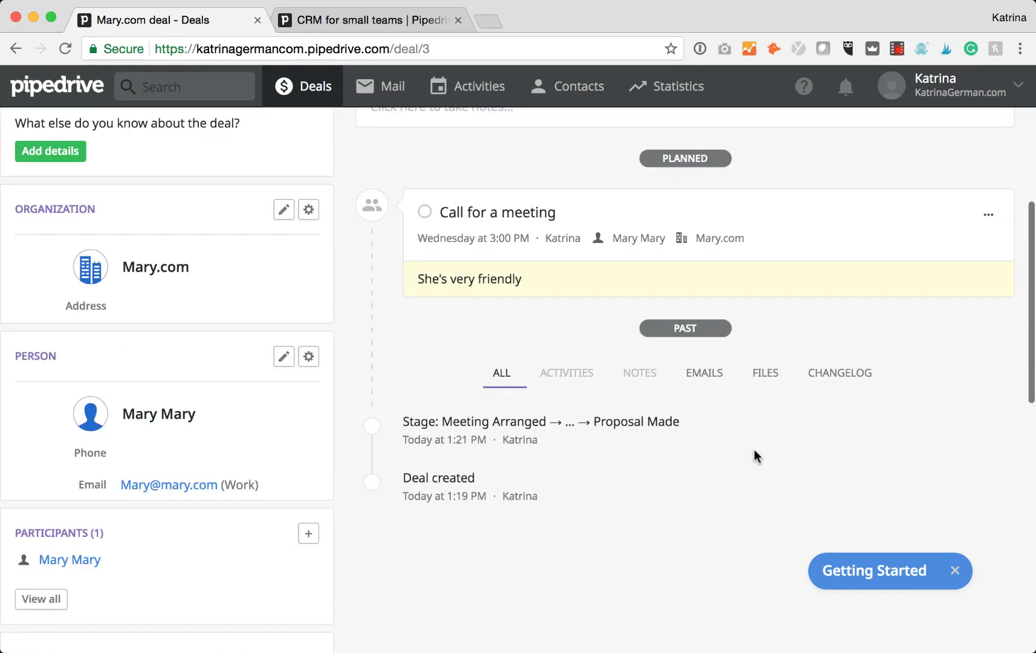
left_click(425, 250)
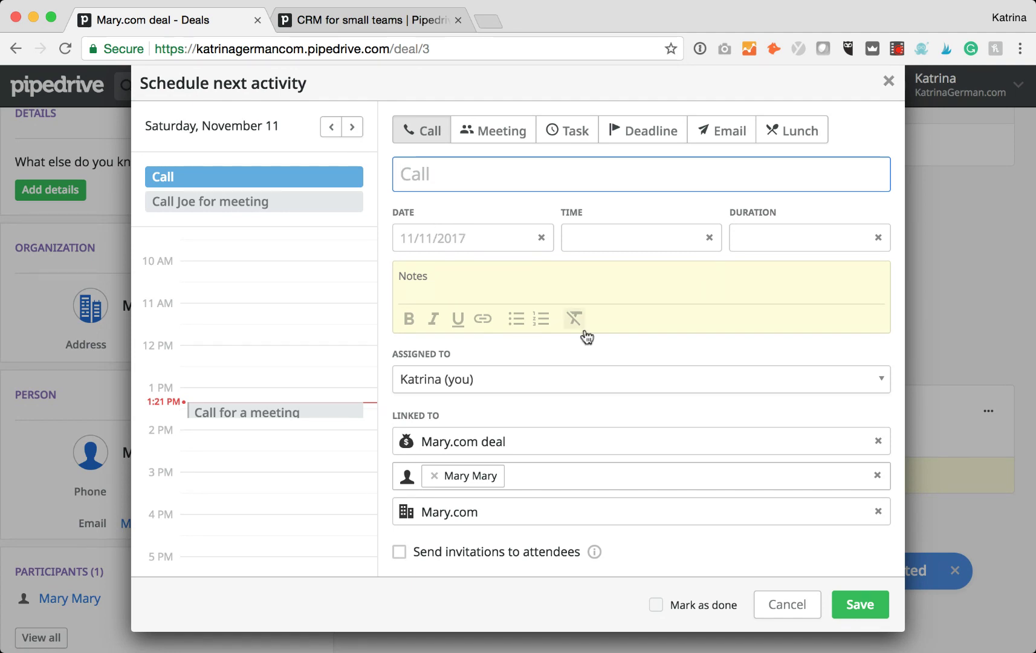
left_click(789, 605)
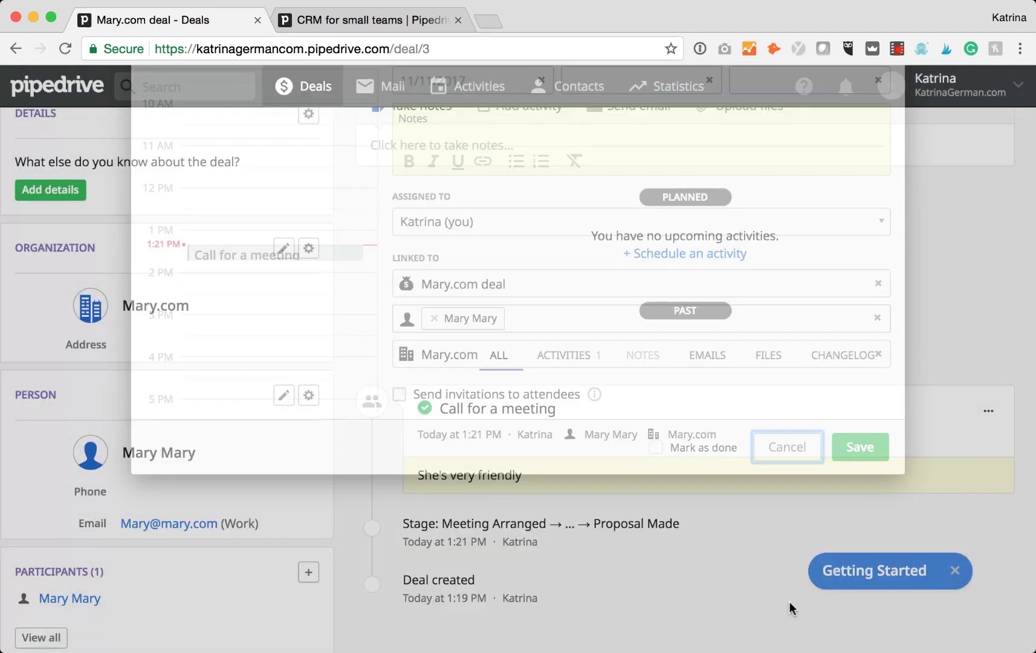
scroll(847, 199, "up", 5)
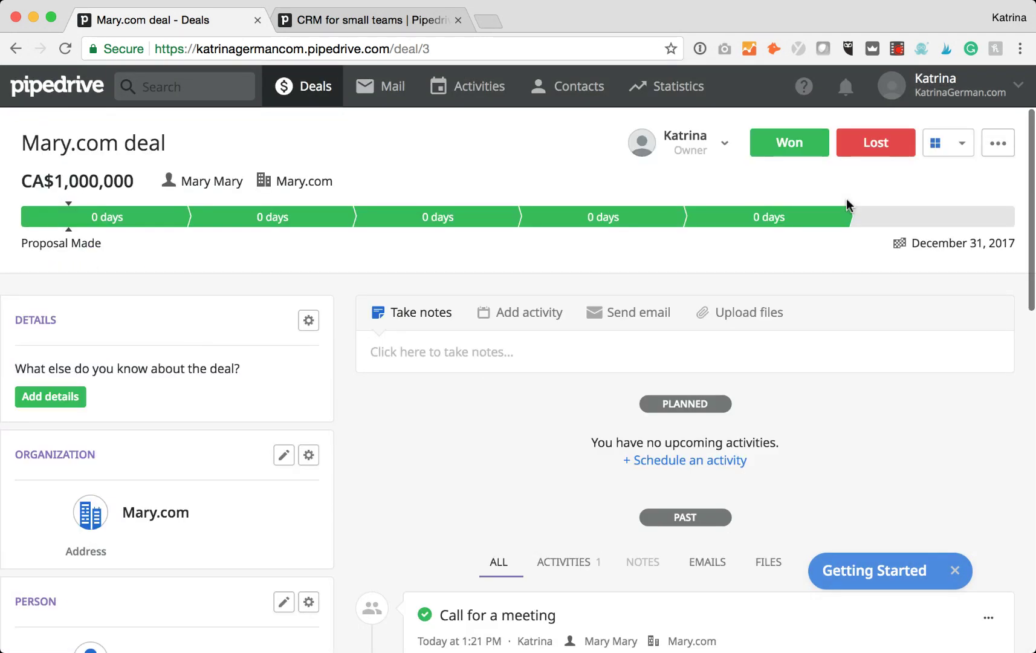
left_click(793, 145)
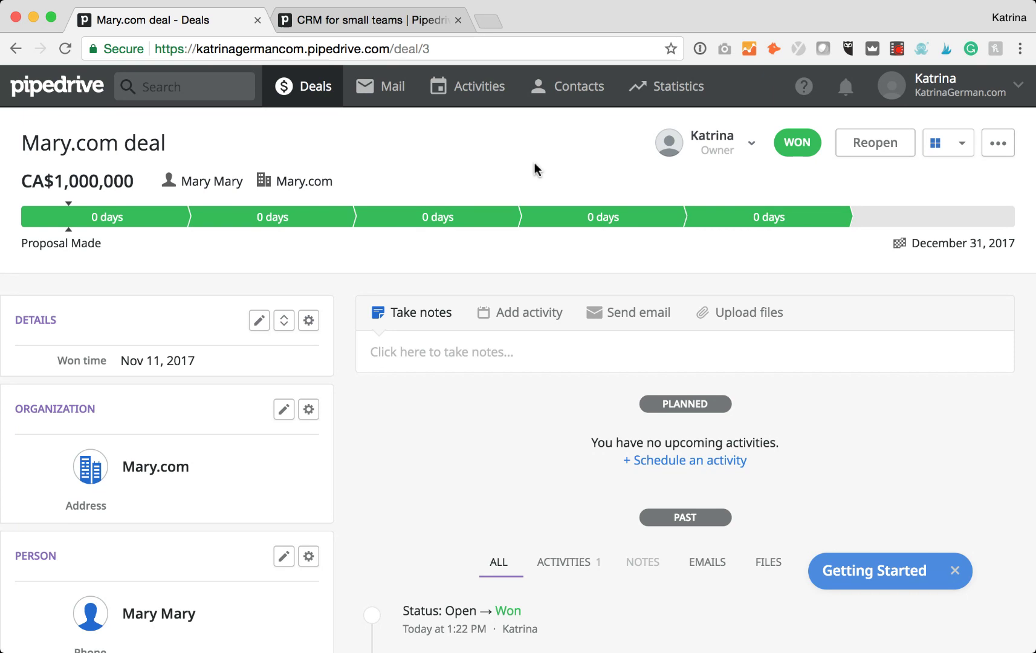
Check the Activities list and its user filter, then go to the Mail inbox.
left_click(479, 91)
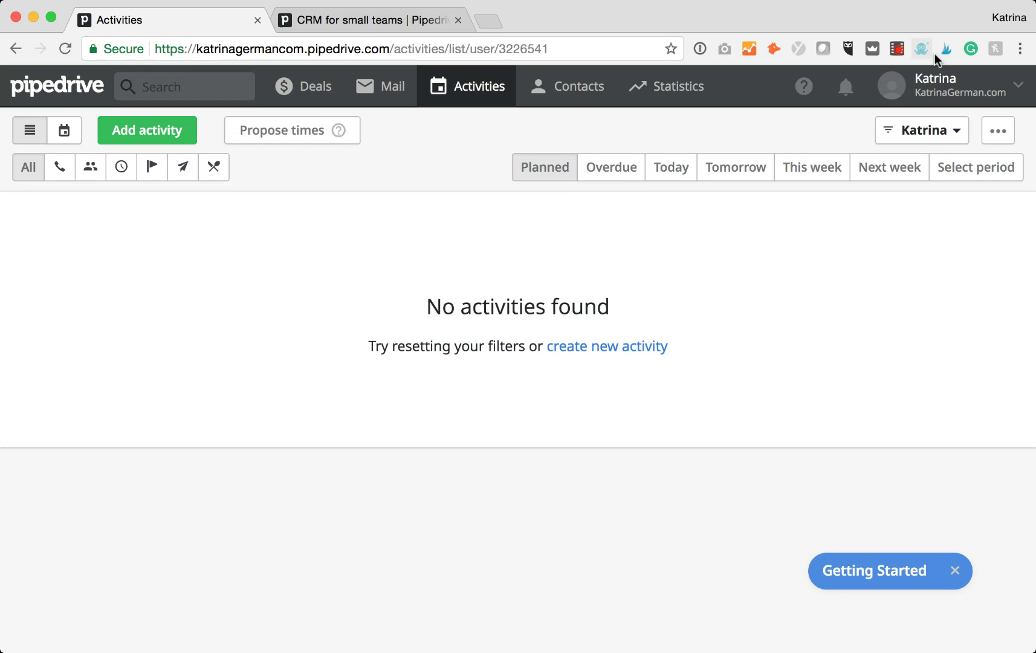
left_click(955, 133)
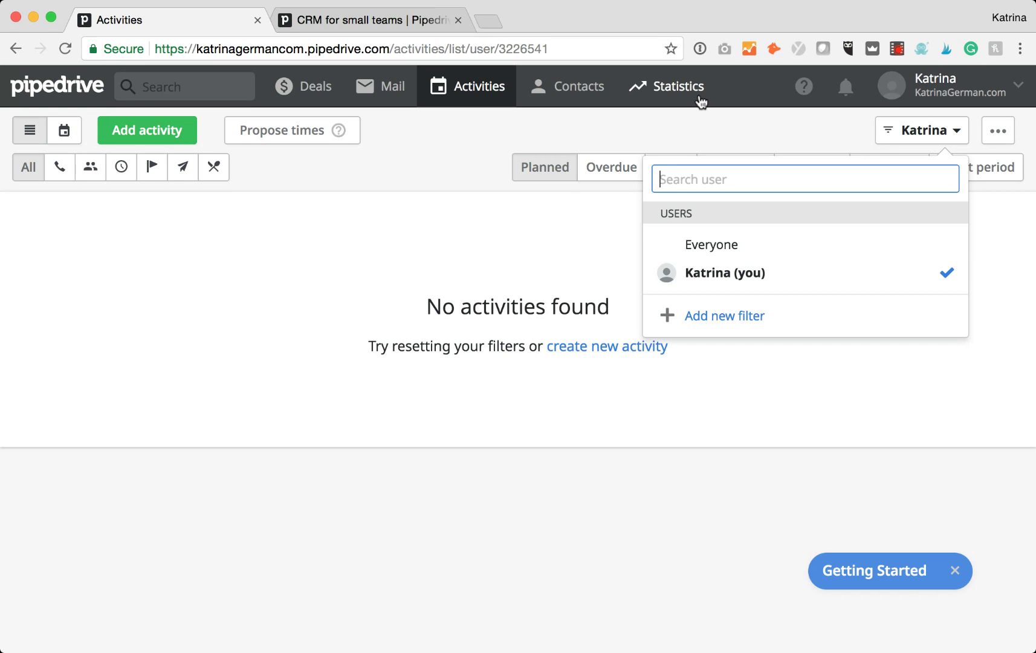
left_click(386, 92)
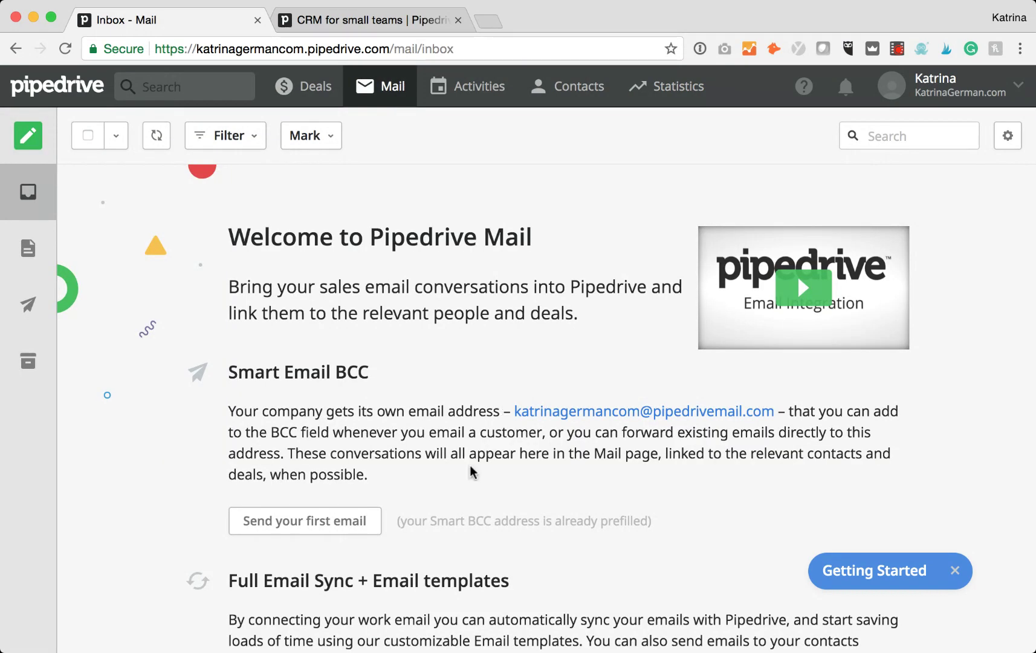
Scroll through the Mail welcome page's Smart Email BCC and Full Email Sync sections.
scroll(472, 472, "down", 1)
scroll(473, 471, "down", 3)
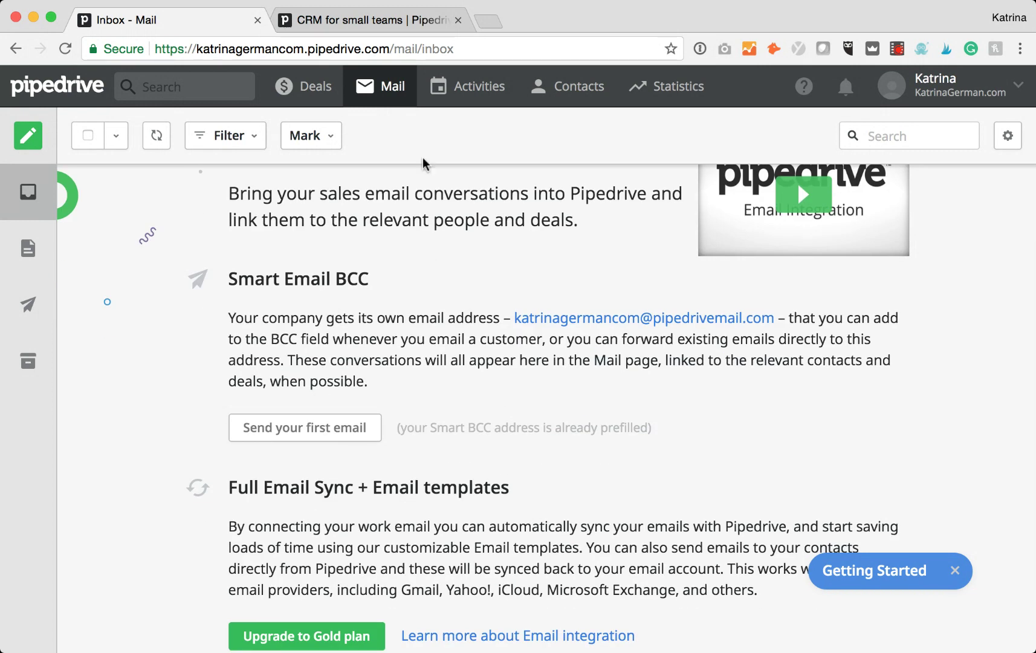
scroll(469, 505, "down", 3)
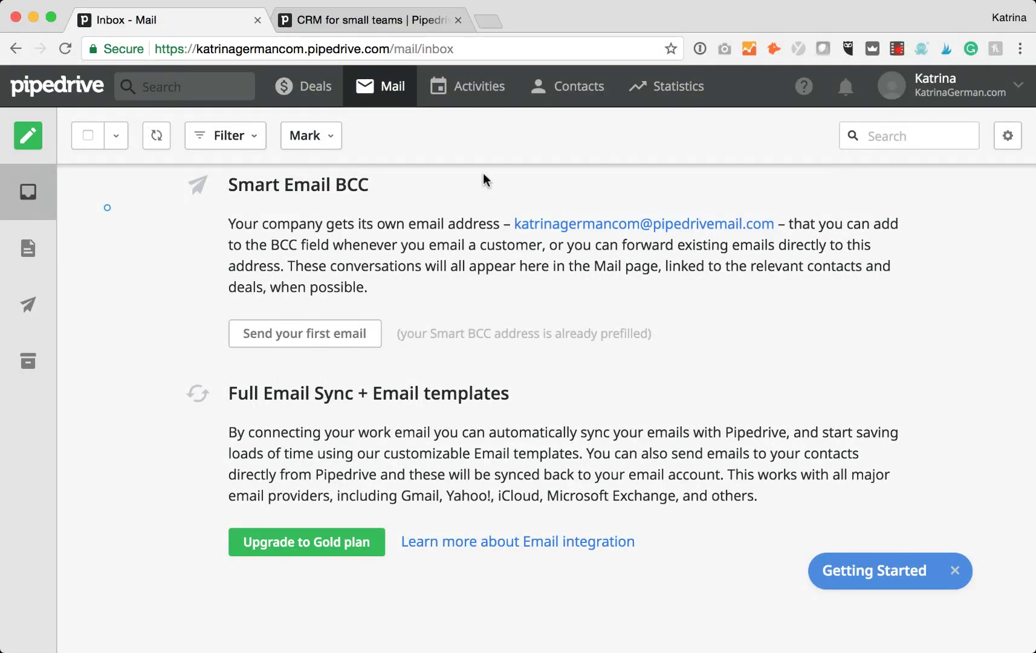
Add a second CA$0 deal for the existing Mary.com contact in Lead In and open it.
left_click(315, 95)
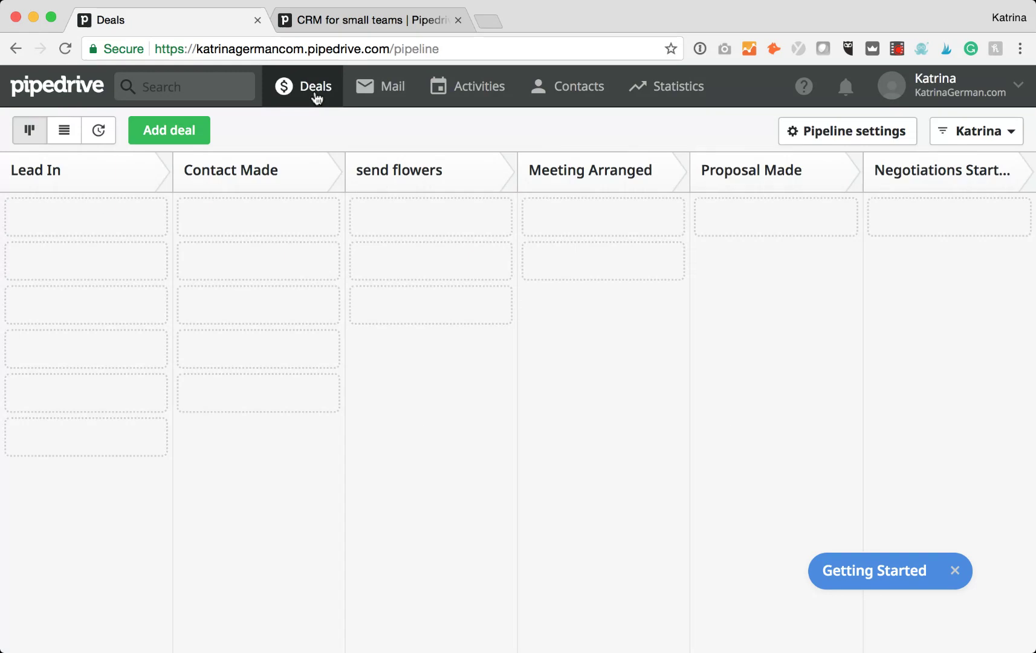
left_click(164, 136)
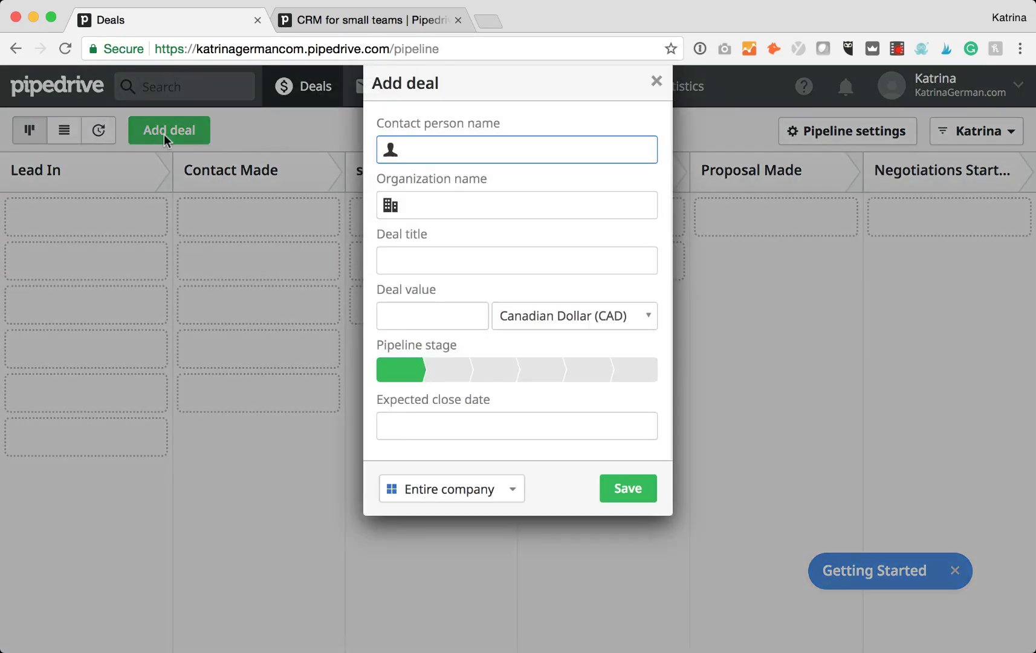
type("Mary")
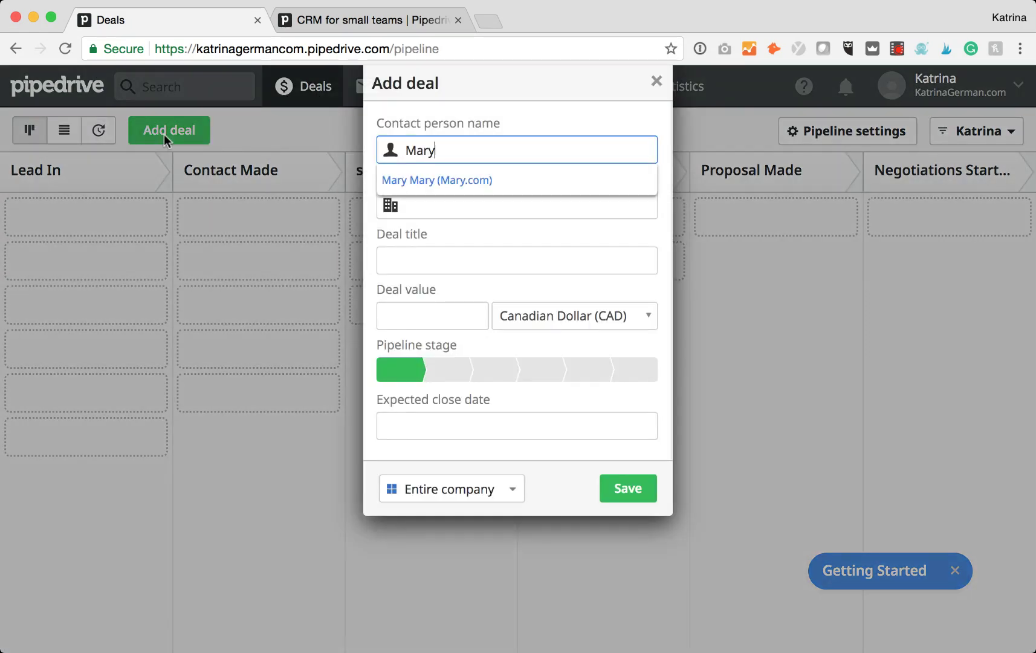
left_click(447, 179)
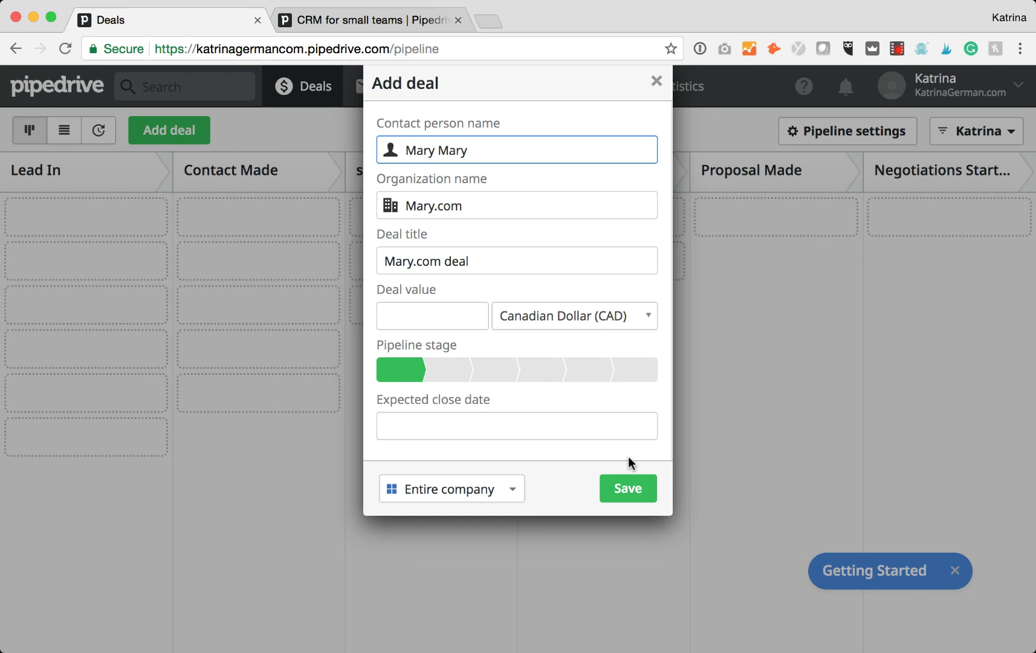
left_click(629, 488)
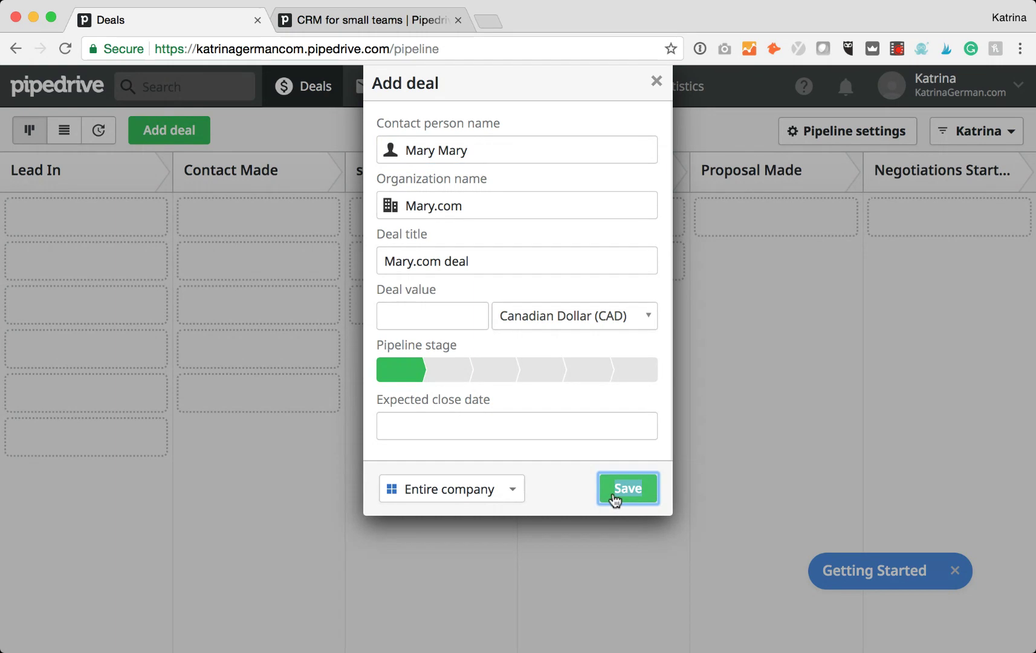
left_click(615, 499)
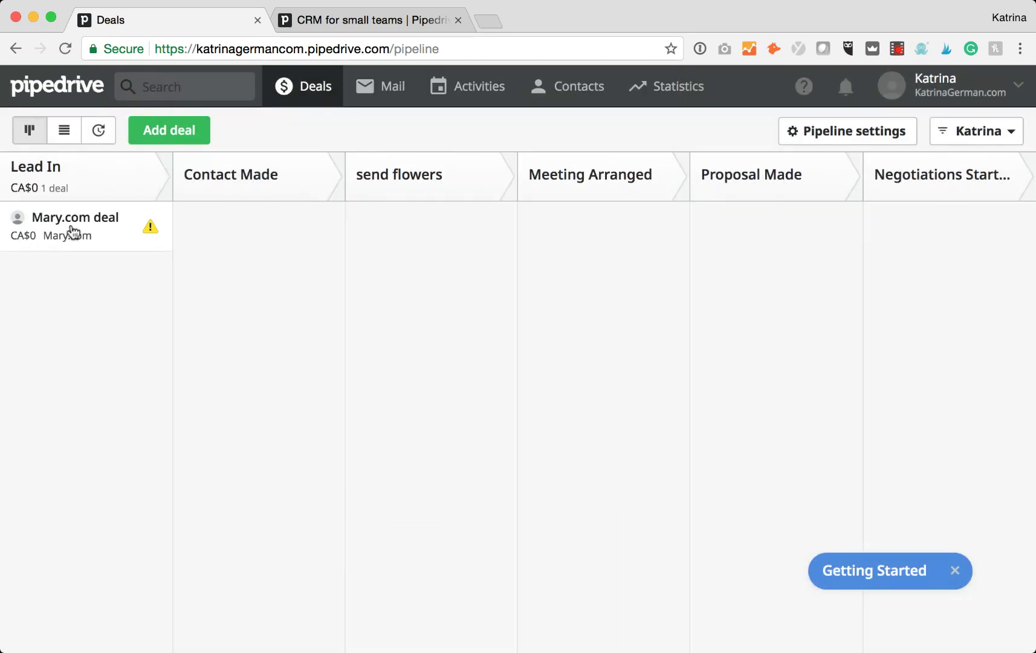
left_click(73, 229)
Review the Mary.com deal's overview, followers and BCC addresses, then return to the Deals board.
scroll(200, 471, "down", 1)
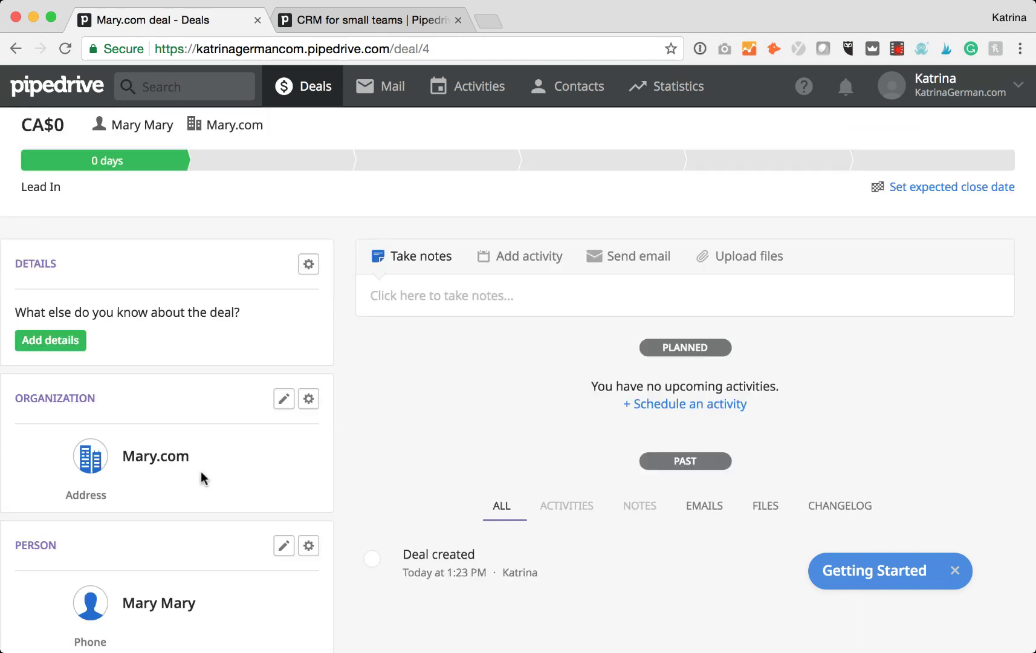
scroll(200, 471, "down", 10)
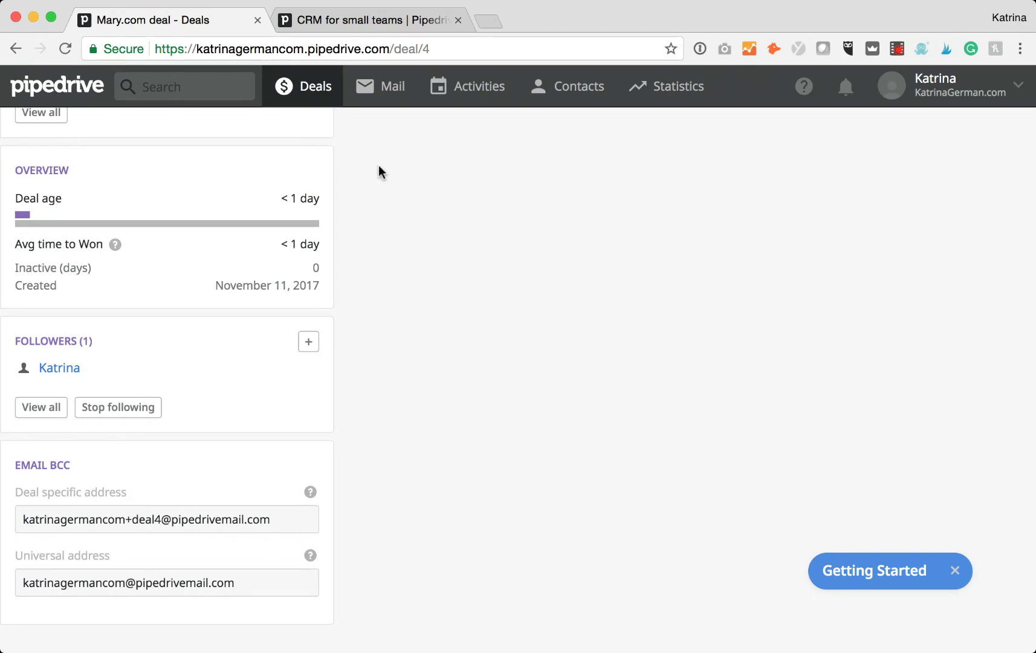
left_click(316, 88)
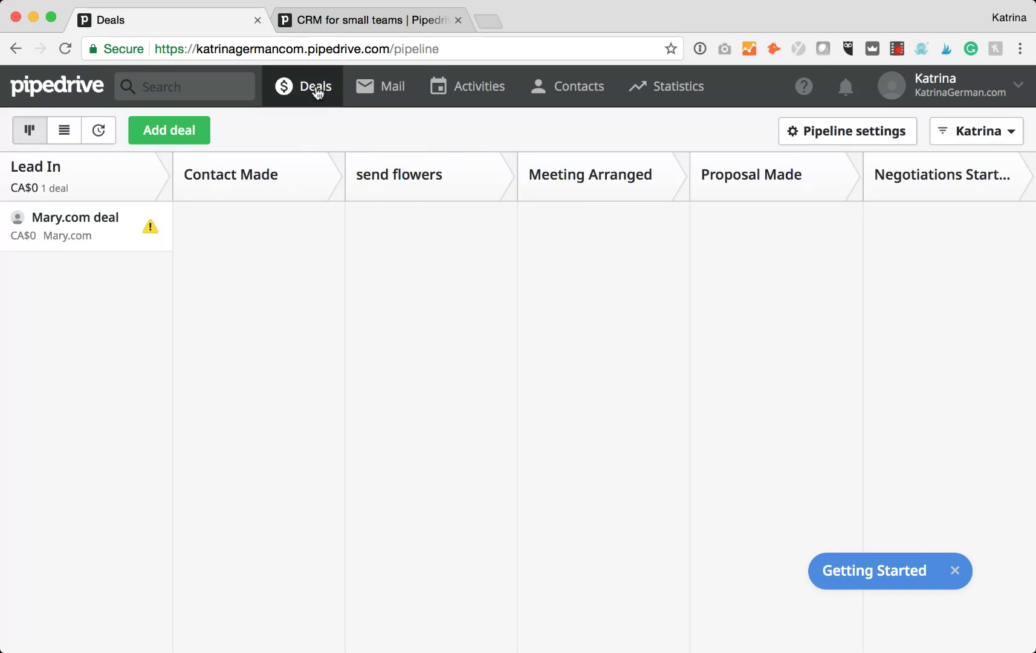